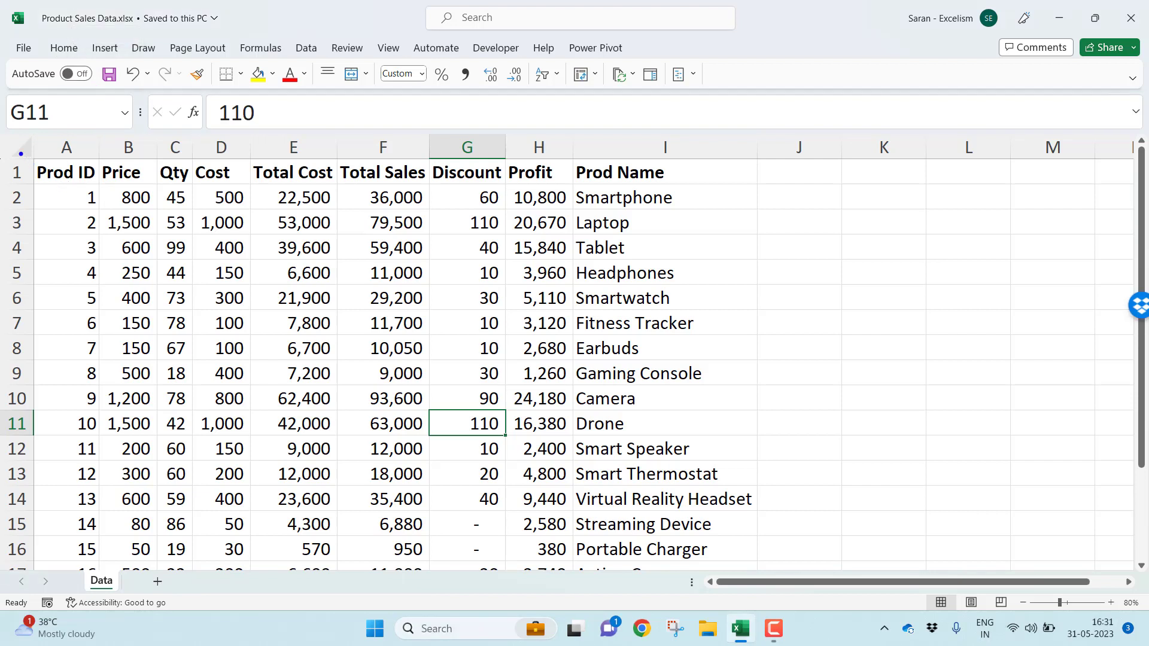
Step: Drag-select ranges across the Data sheet's product table, then cancel with Escape
mouse_move(28, 157)
left_mouse_down()
mouse_move(69, 189)
mouse_move(185, 207)
mouse_move(191, 188)
mouse_move(489, 183)
mouse_move(621, 200)
mouse_move(729, 175)
mouse_move(755, 189)
left_mouse_up()
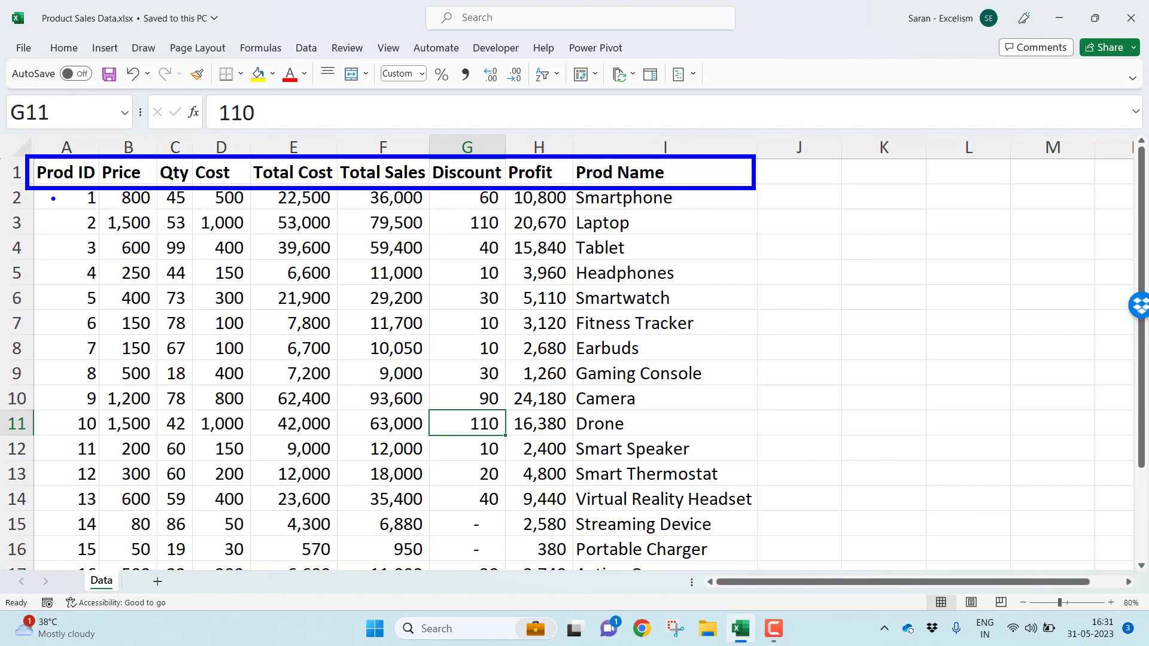
left_click_drag(53, 198, 54, 212)
mouse_move(702, 200)
left_mouse_down()
mouse_move(701, 216)
mouse_move(727, 209)
left_mouse_up()
left_click_drag(179, 199, 180, 232)
key("Escape")
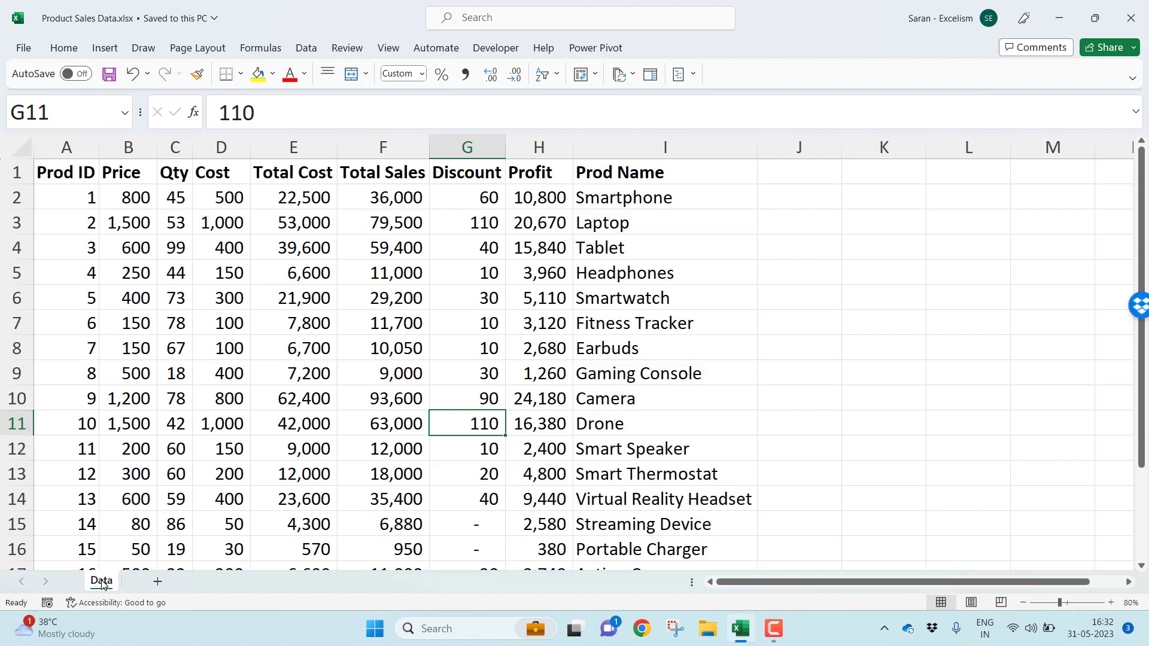
Step: Duplicate the Data sheet as 'Rearrange Columns' and insert a blank row above its headers
left_click_drag(103, 585, 147, 563)
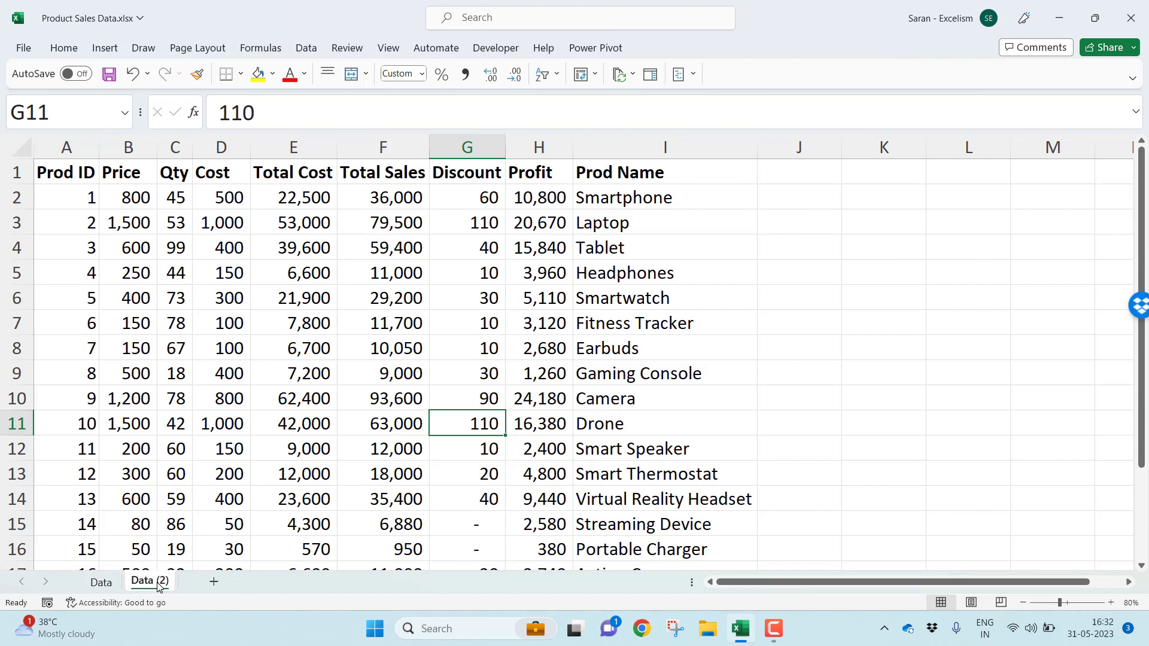
double_click(156, 581)
type("Reo")
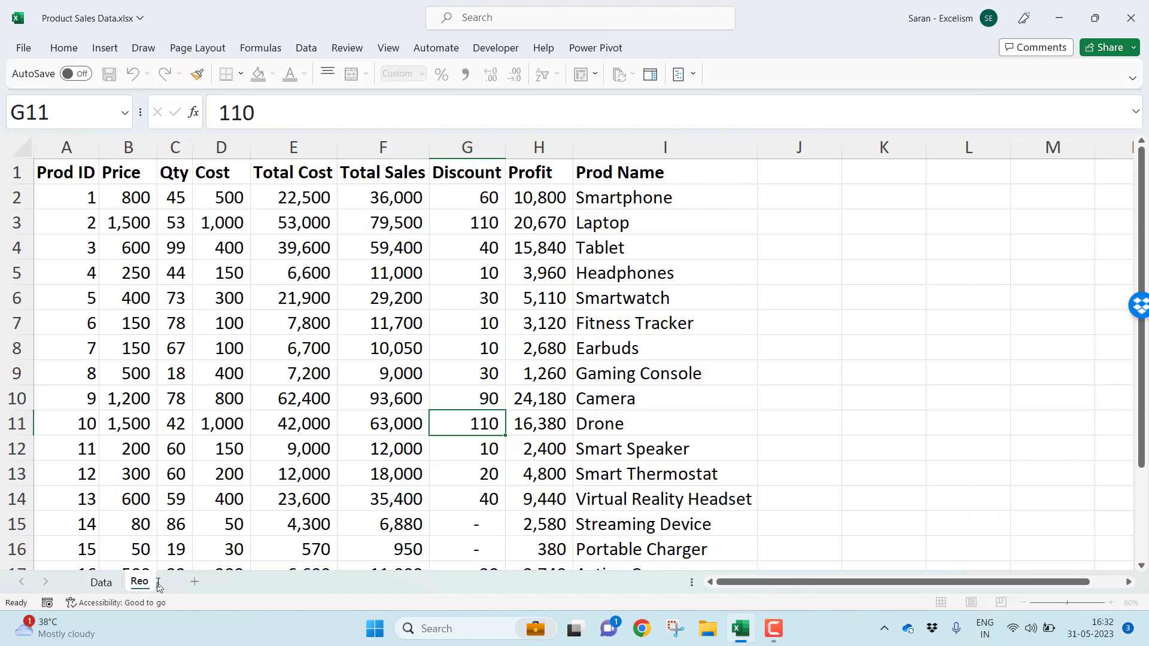
type("rrange")
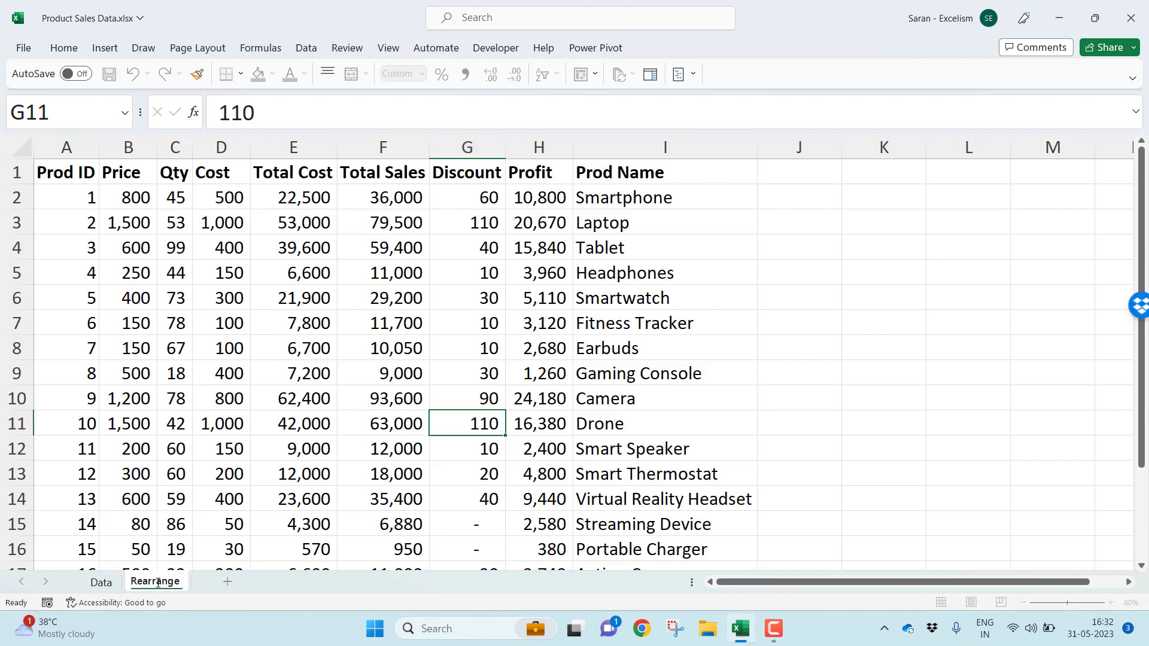
type(" Columns")
key("Return")
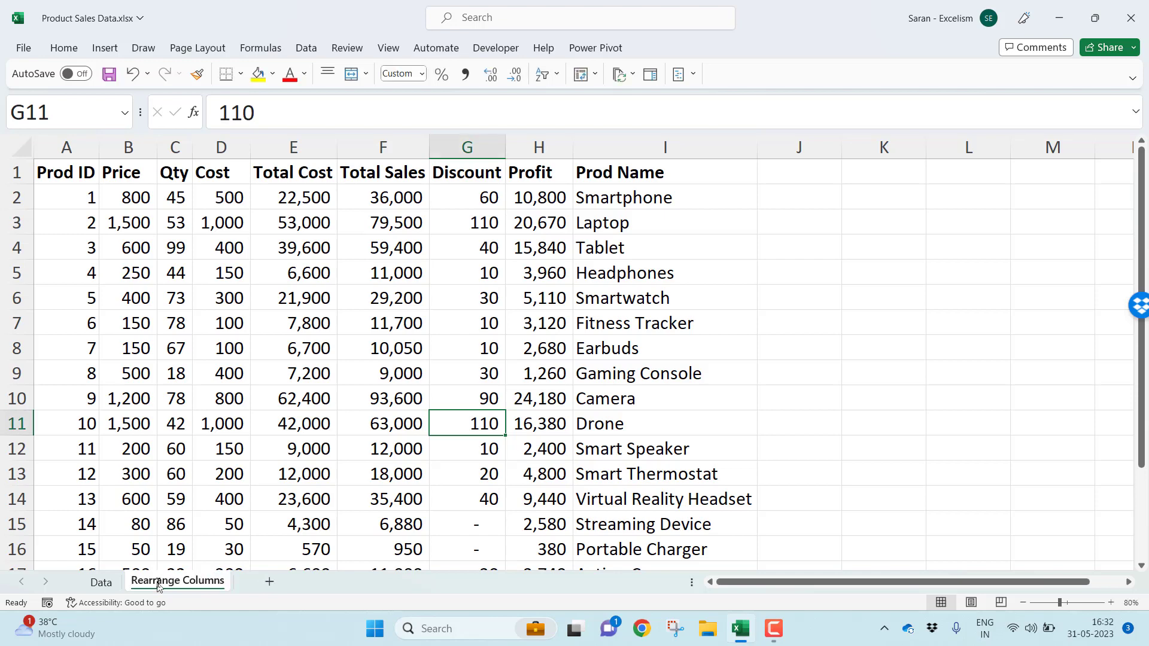
left_click(20, 176)
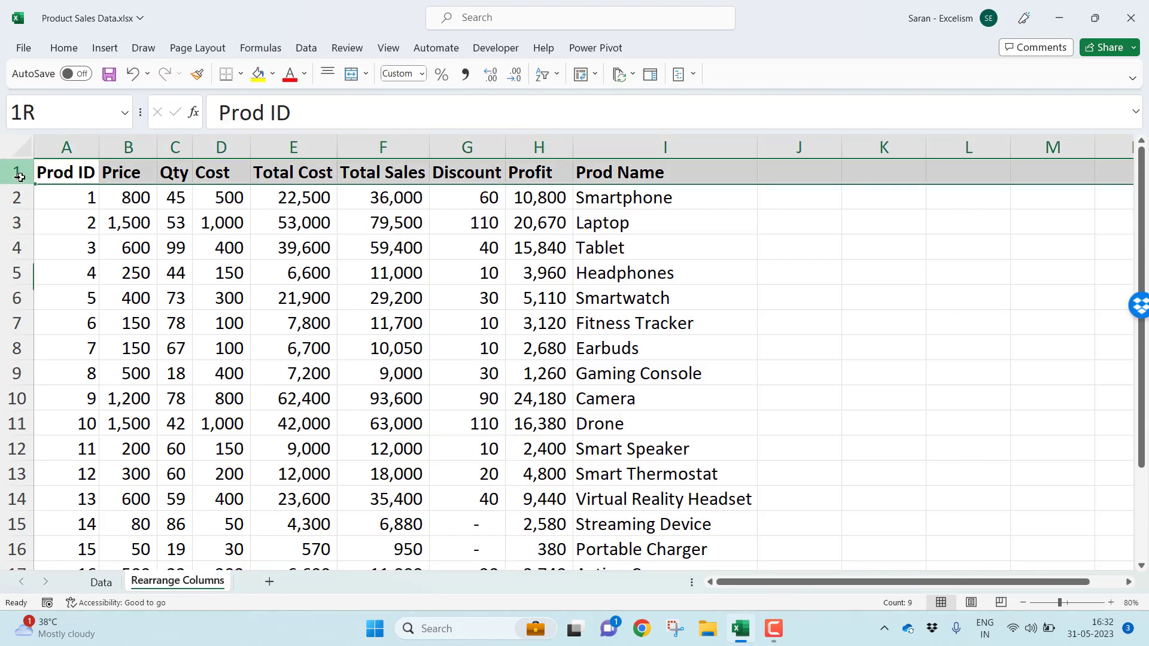
key("ctrl+plus")
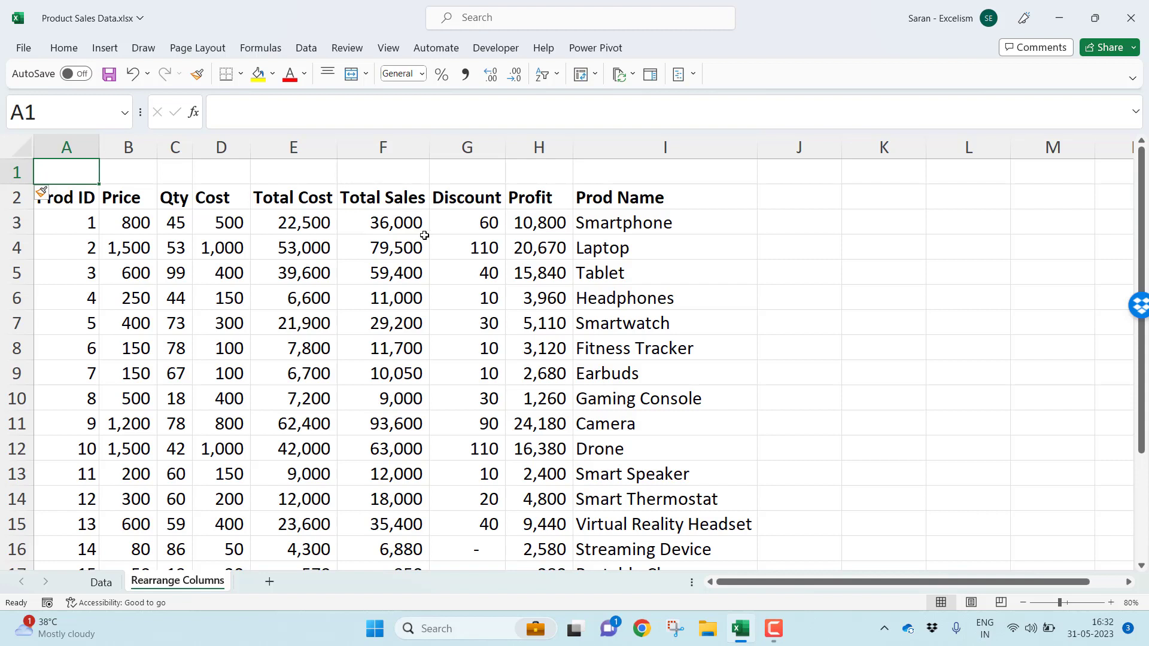
Step: Enter positions 1–5 above Prod ID, Prod Name, Qty, Cost and Discount
type("1")
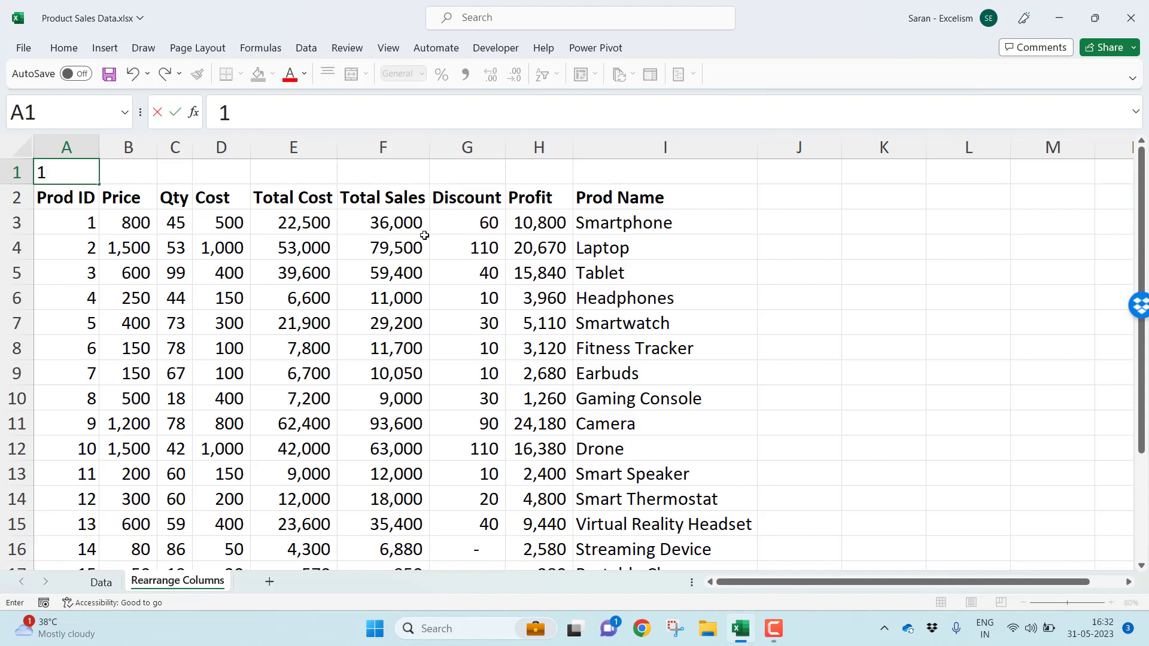
key("Tab")
key("Tab")
key("Tab")
key("Tab")
key("Tab")
key("Tab")
key("Tab")
key("Tab")
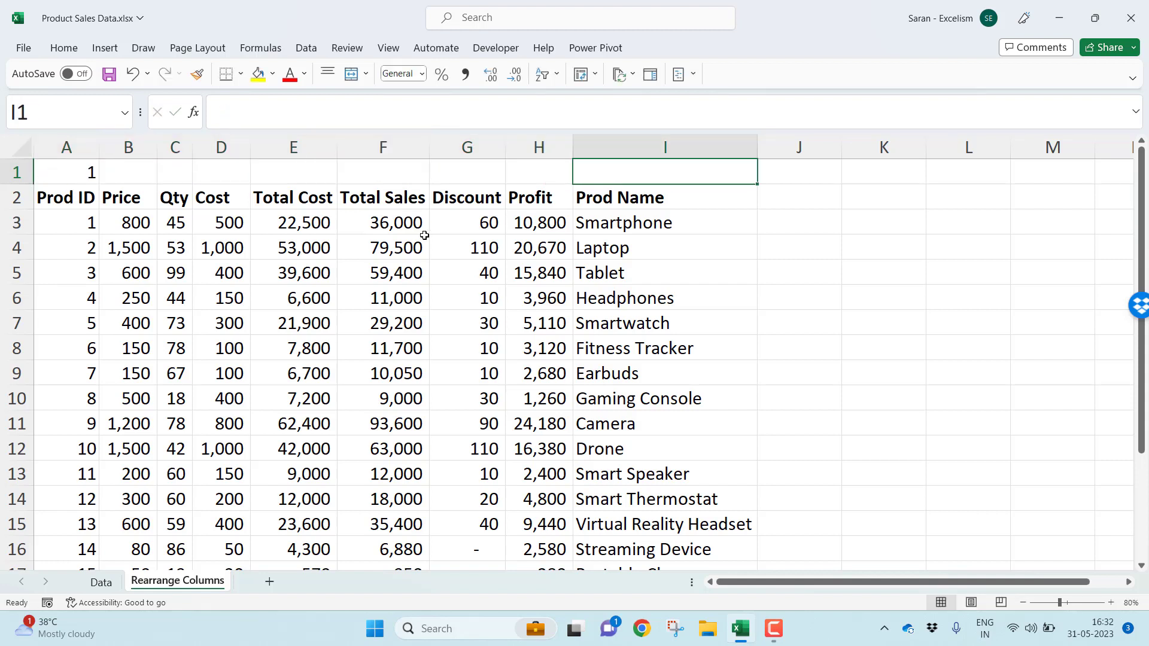
type("2")
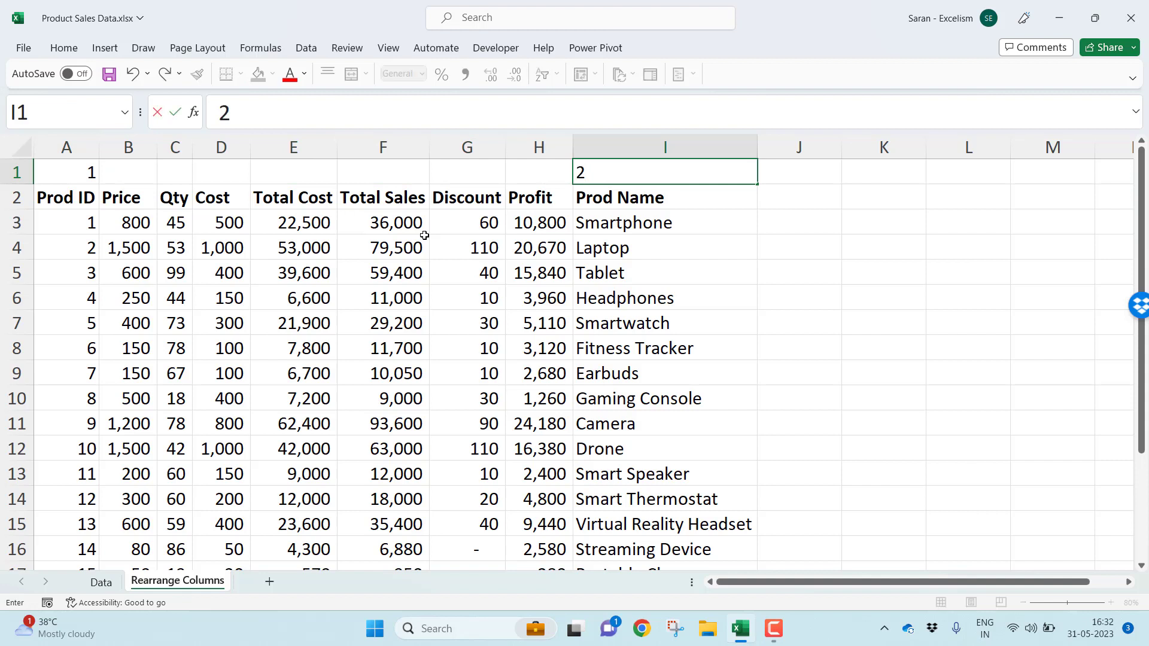
key("shift+Tab")
key("shift+Tab")
key("shift+Tab")
key("shift+Tab")
key("shift+Tab")
key("shift+Tab")
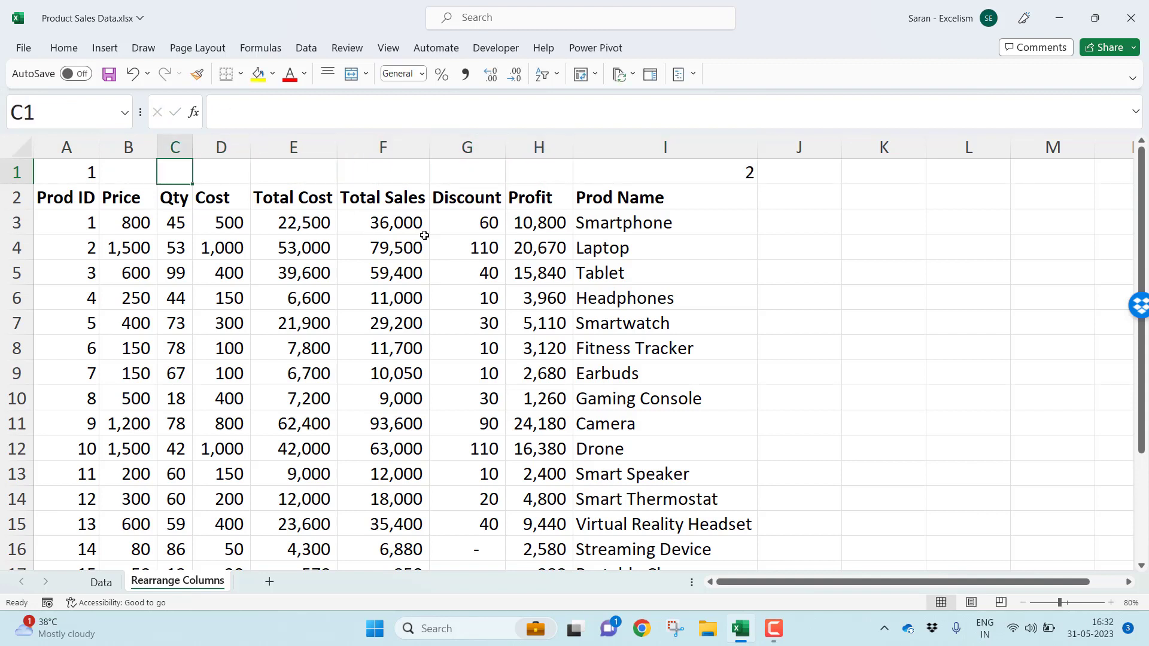
type("3")
key("Tab")
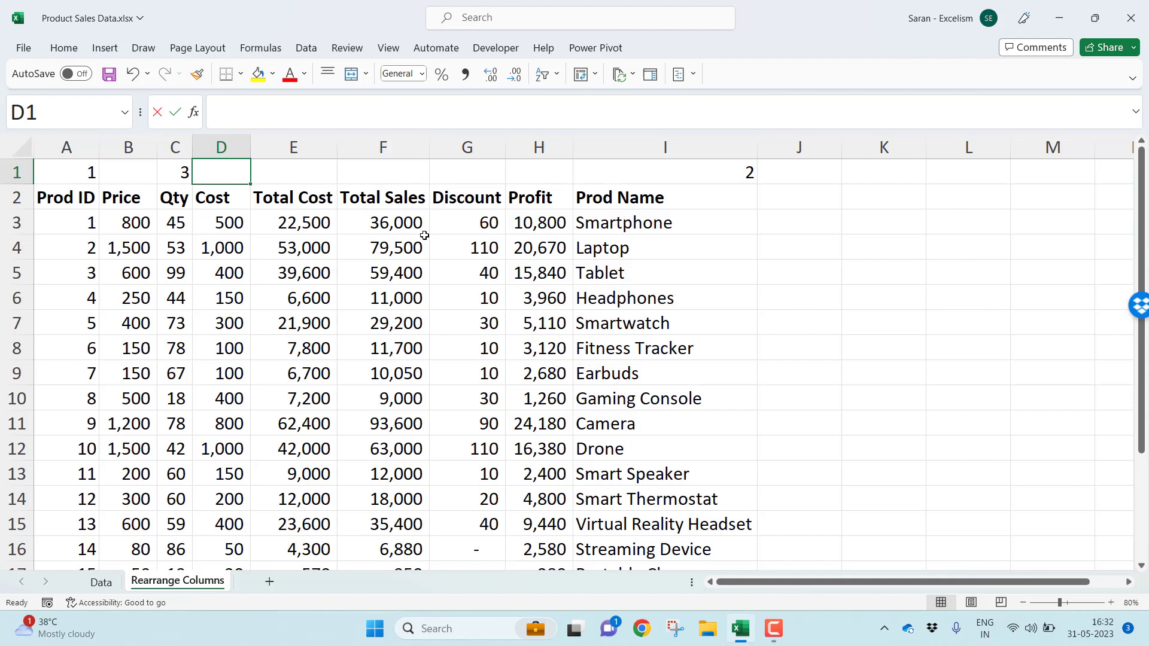
type("4")
key("Tab")
key("Tab")
key("Tab")
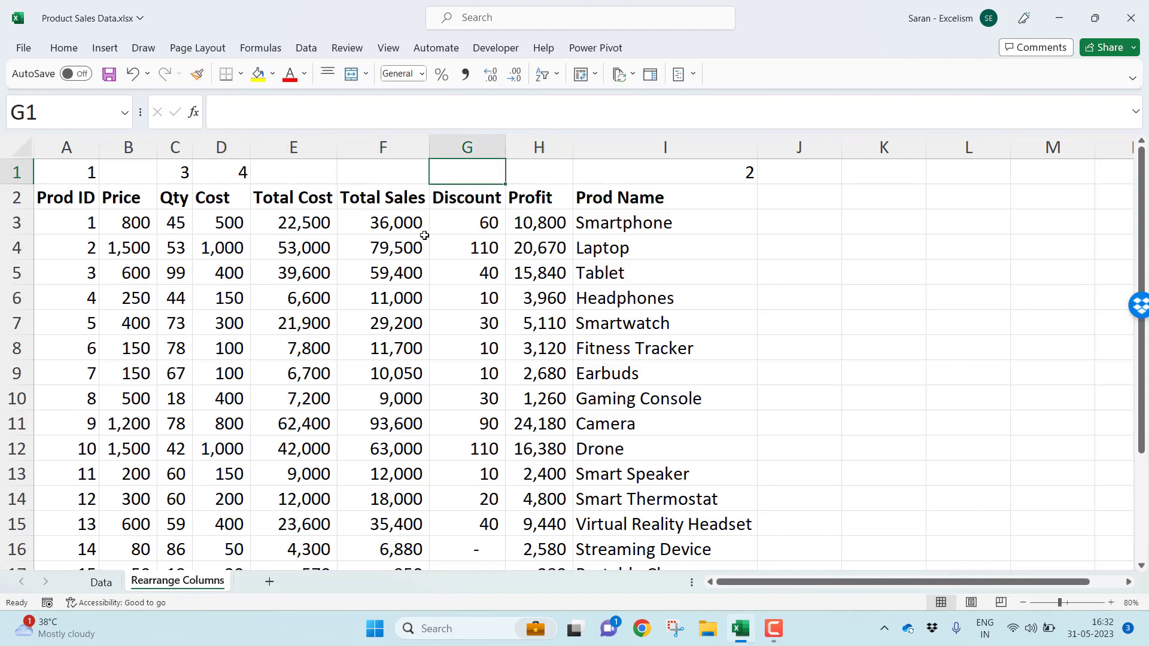
type("5")
key("shift+Tab")
key("shift+Tab")
key("shift+Tab")
key("shift+Tab")
key("shift+Tab")
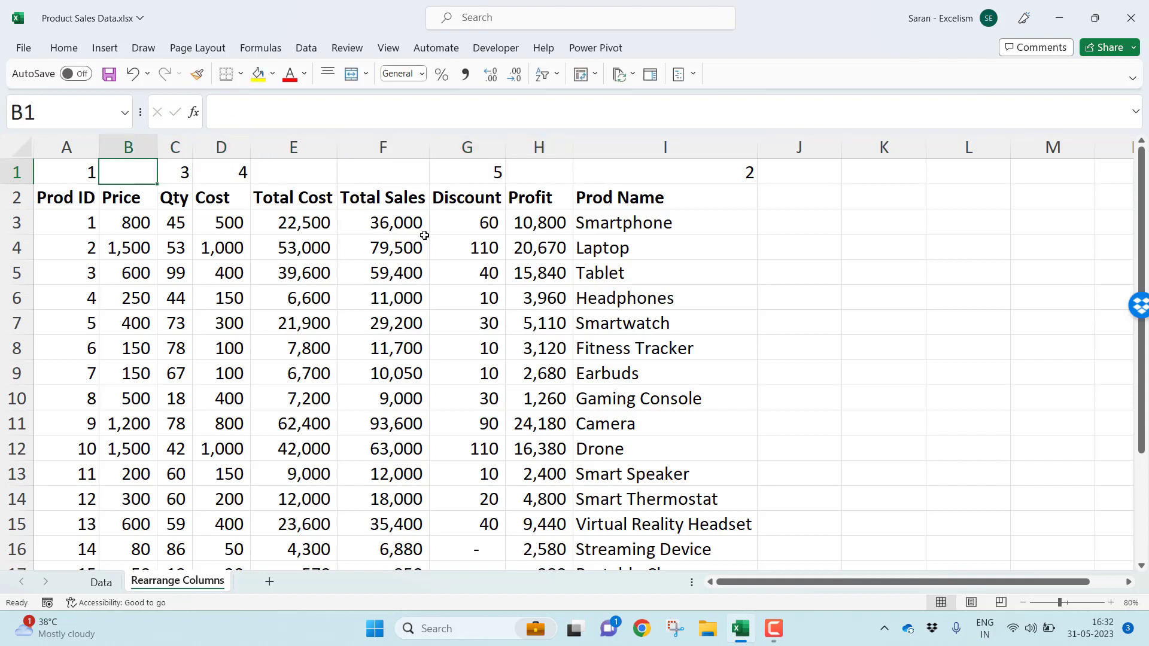
Step: Enter positions 6, 7, 8 and 10 above Price, Total Cost, Total Sales and Profit
type("6")
key("Tab")
key("Tab")
key("Tab")
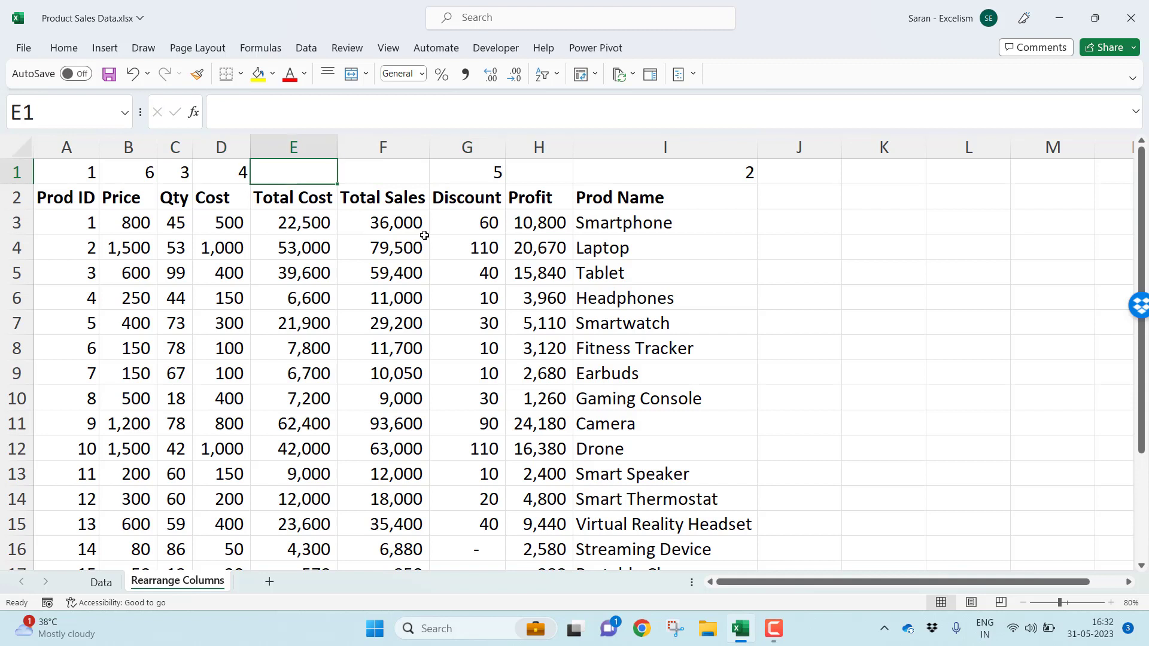
type("7")
key("Tab")
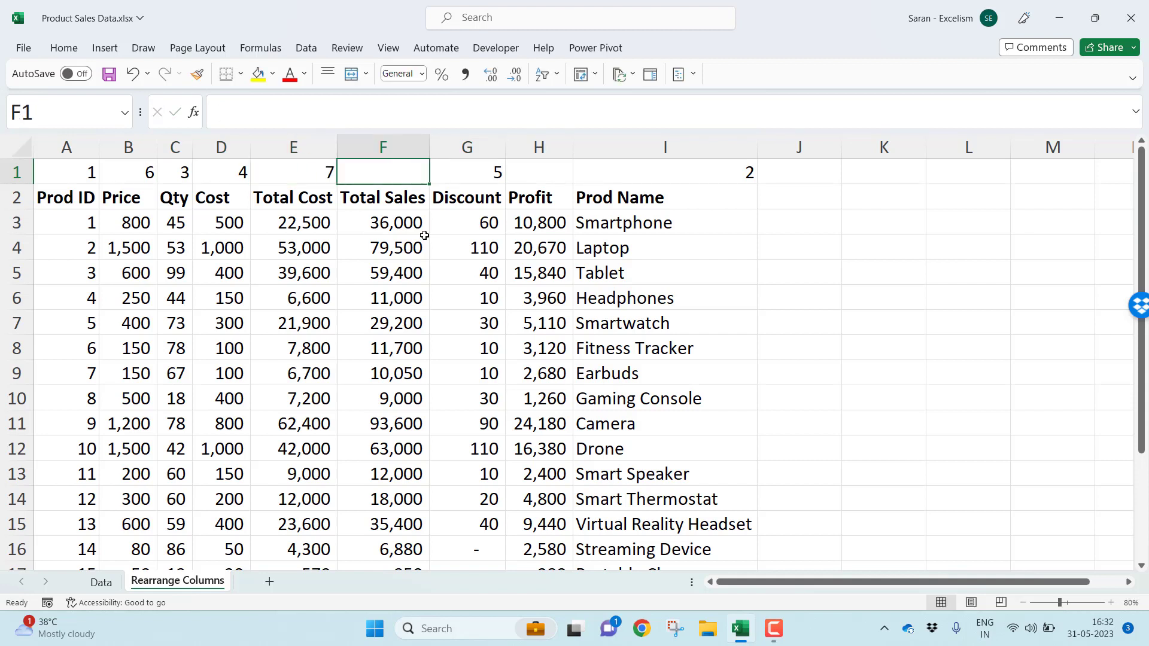
type("8")
key("Tab")
key("Tab")
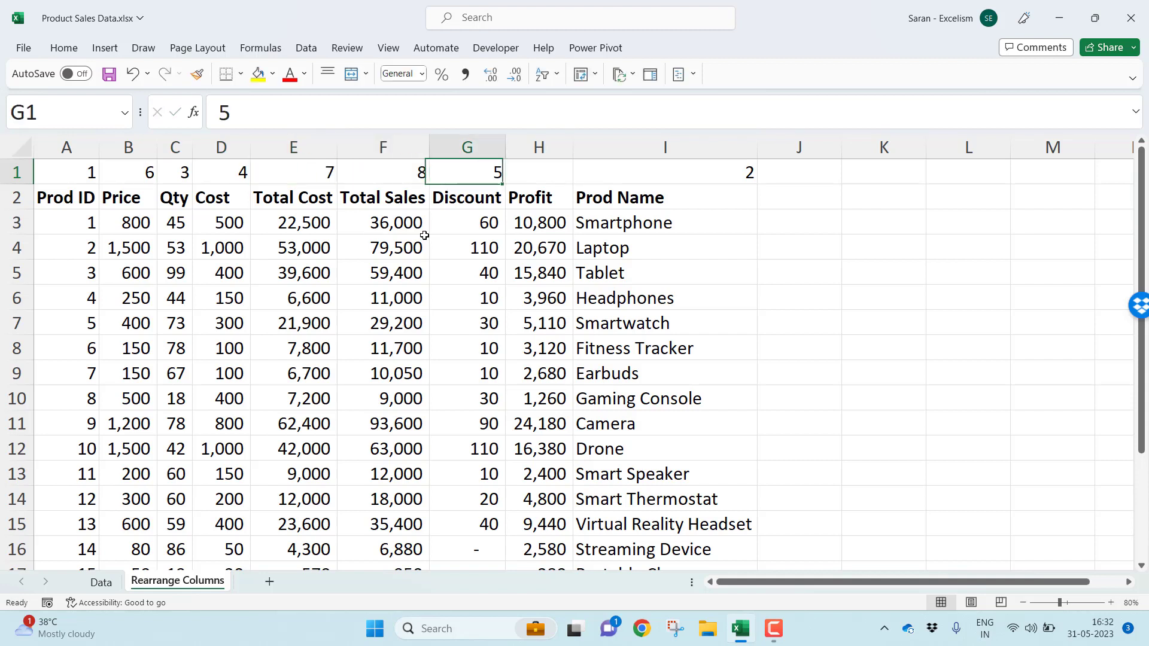
type("10")
key("Return")
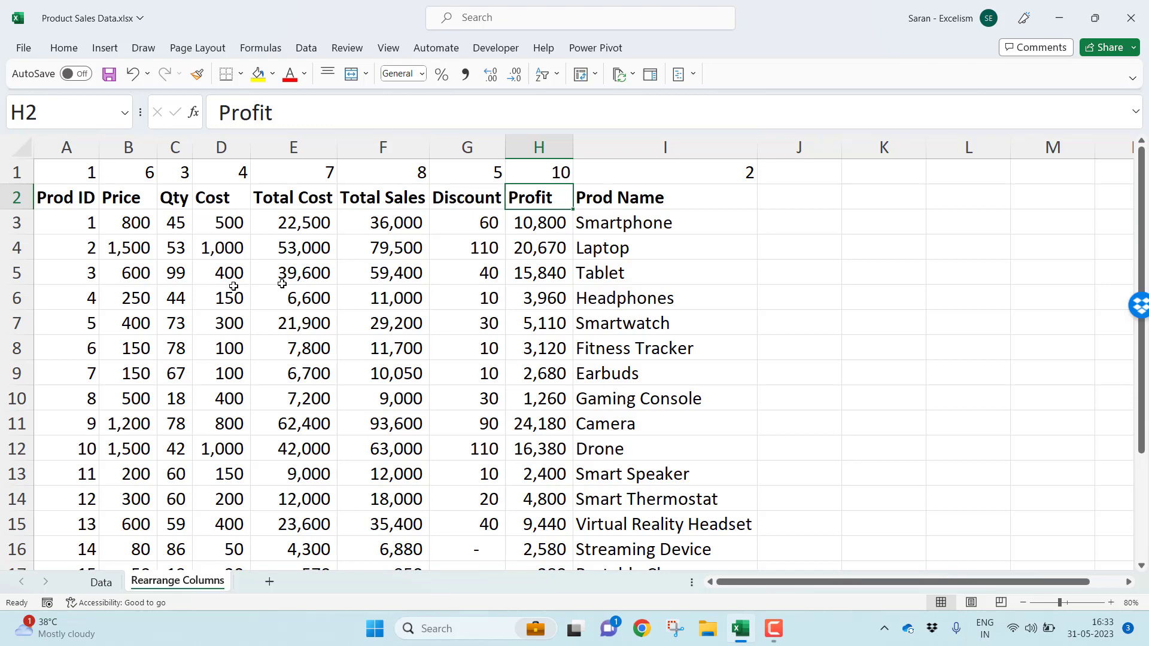
left_click(306, 47)
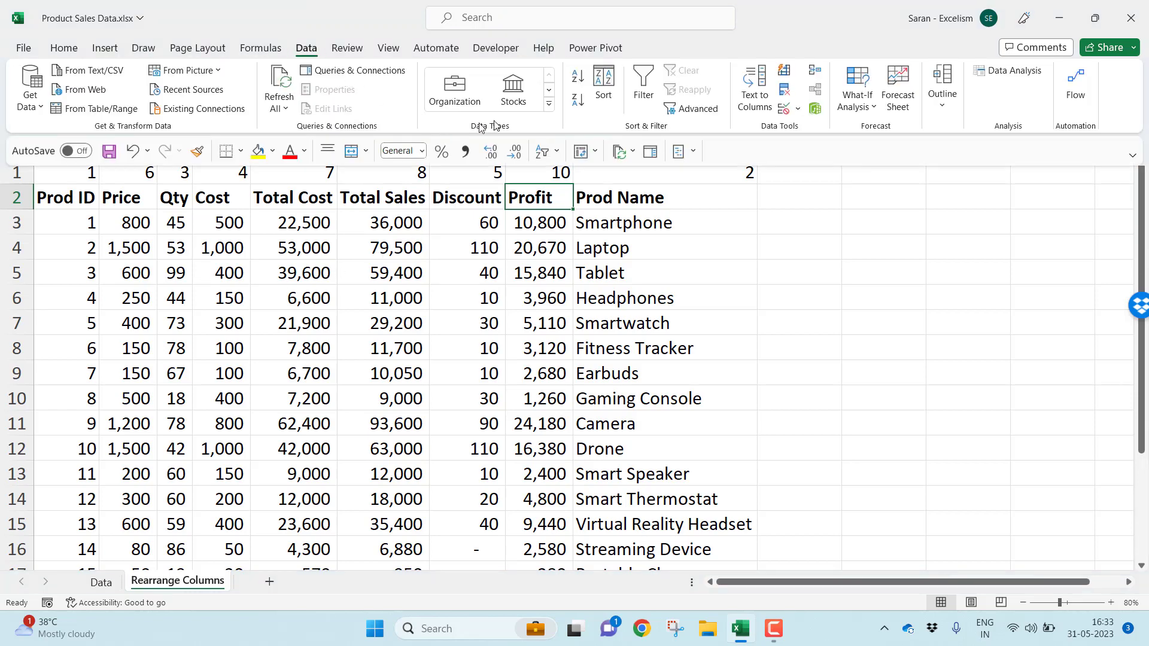
left_click(603, 84)
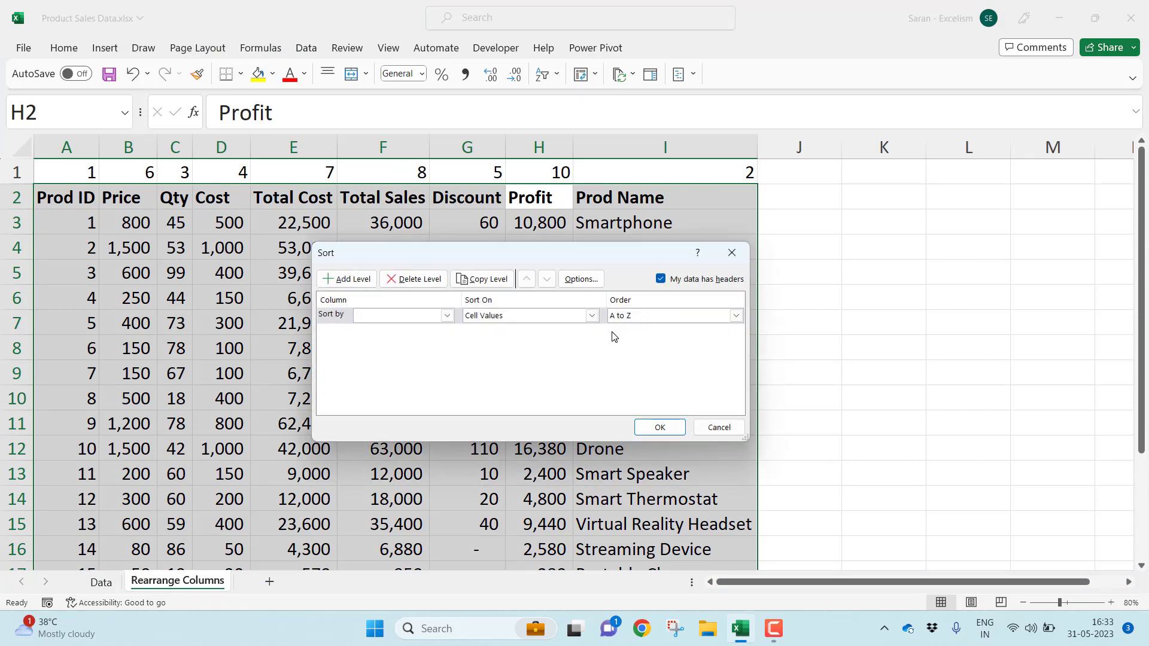
left_click(547, 357)
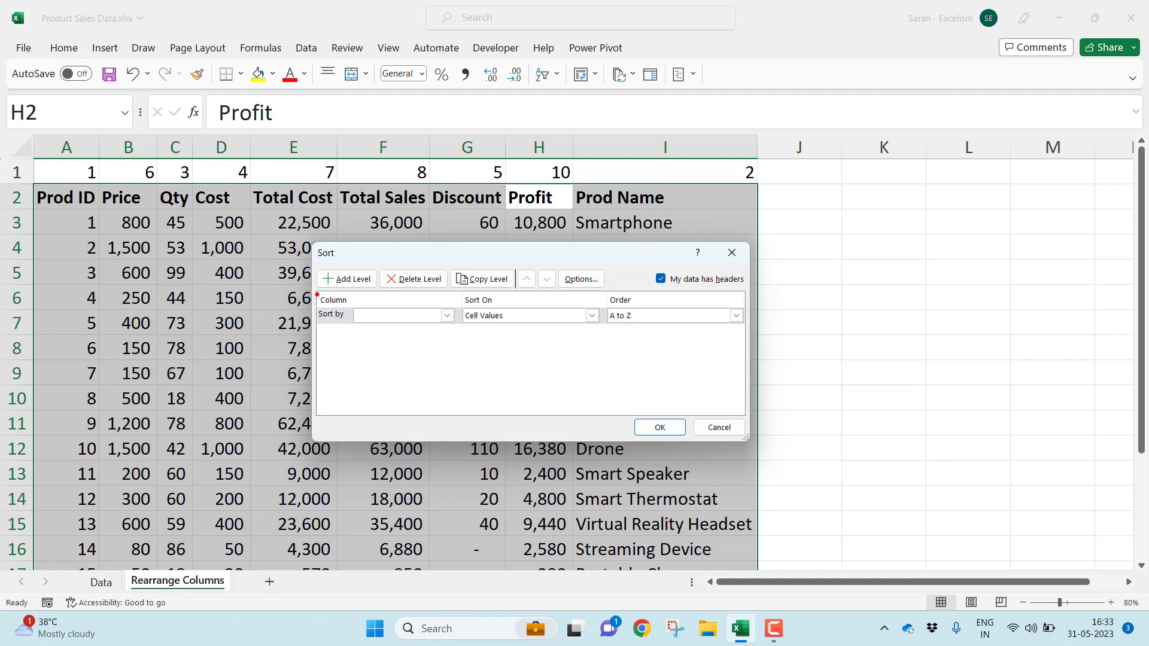
mouse_move(316, 294)
left_mouse_down()
mouse_move(362, 326)
mouse_move(464, 334)
left_mouse_up()
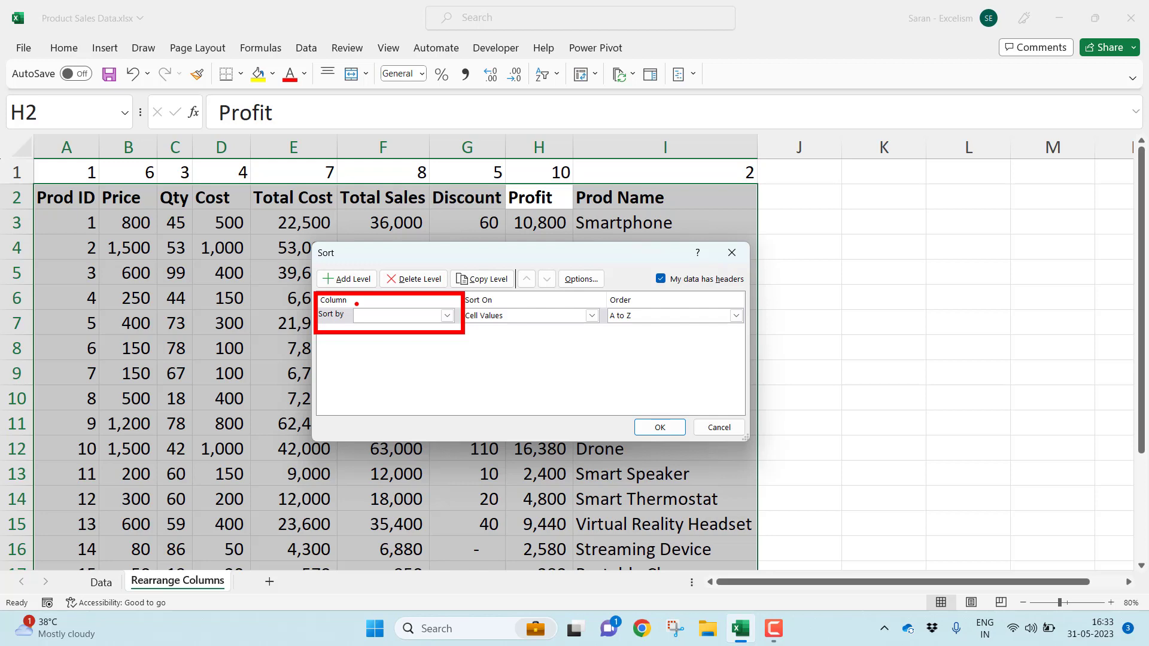
left_click_drag(356, 303, 407, 350)
key("Escape")
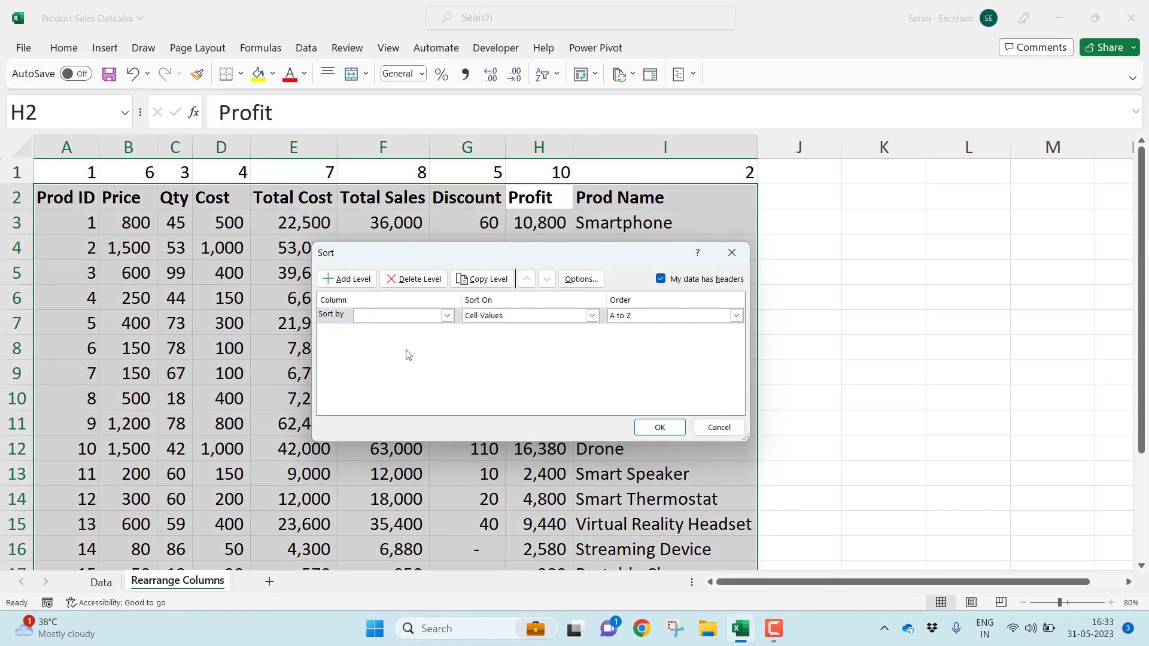
left_click(718, 427)
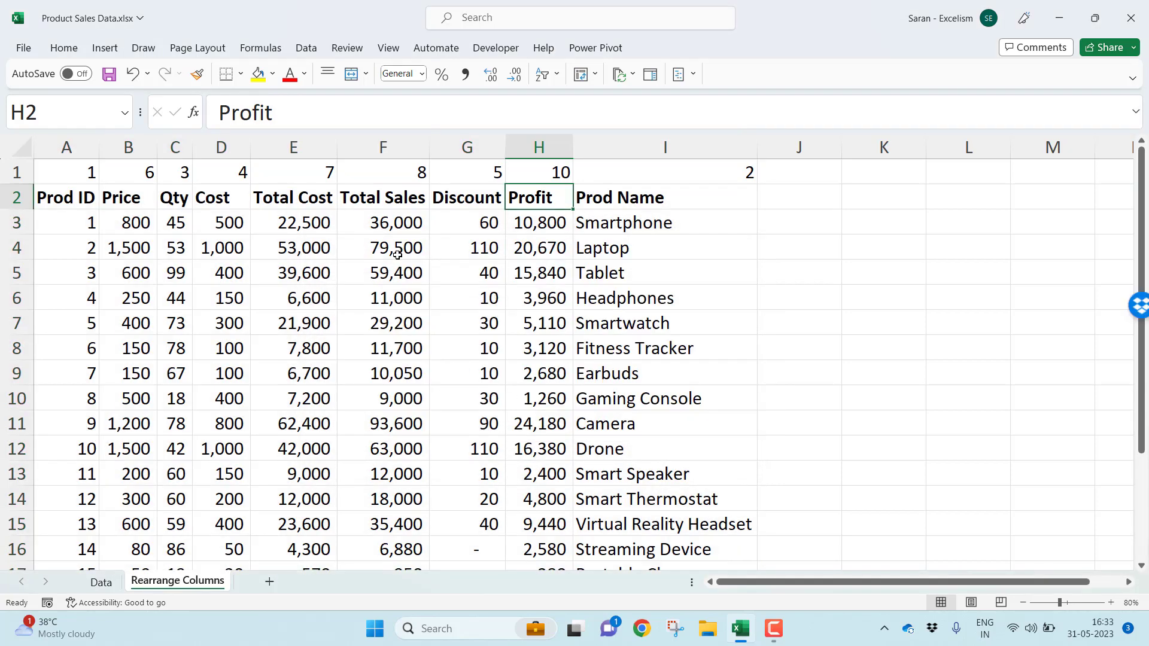
key("Home")
key("ctrl+shift+Right")
key("ctrl+shift+Down")
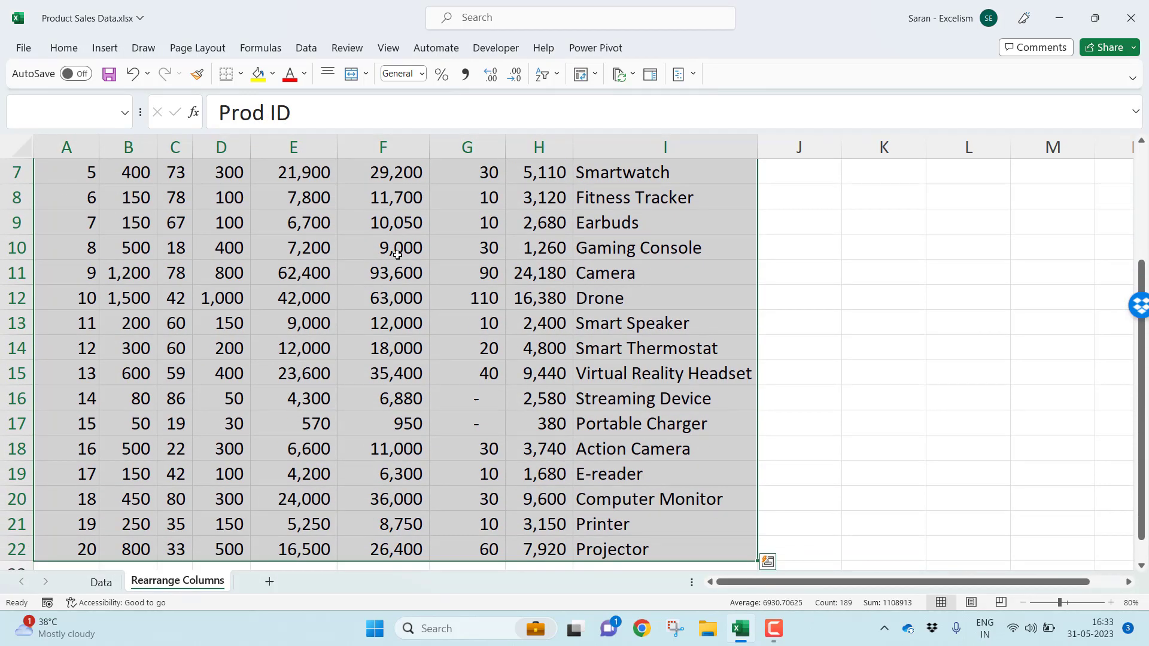
key("alt+d")
key("s")
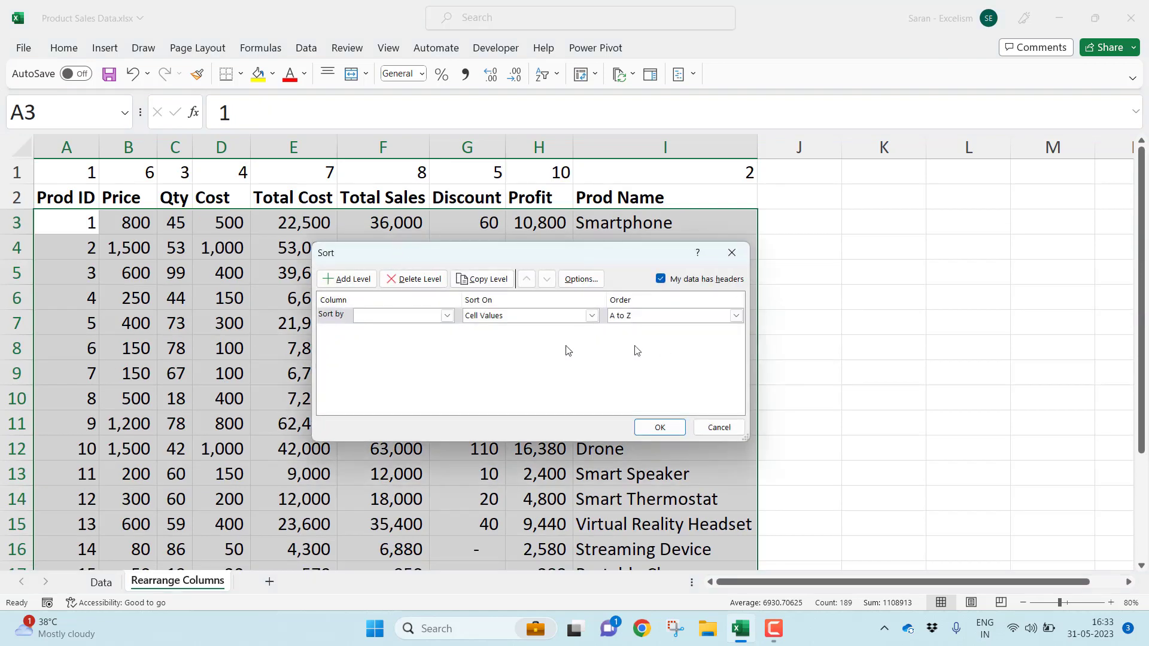
left_click(446, 315)
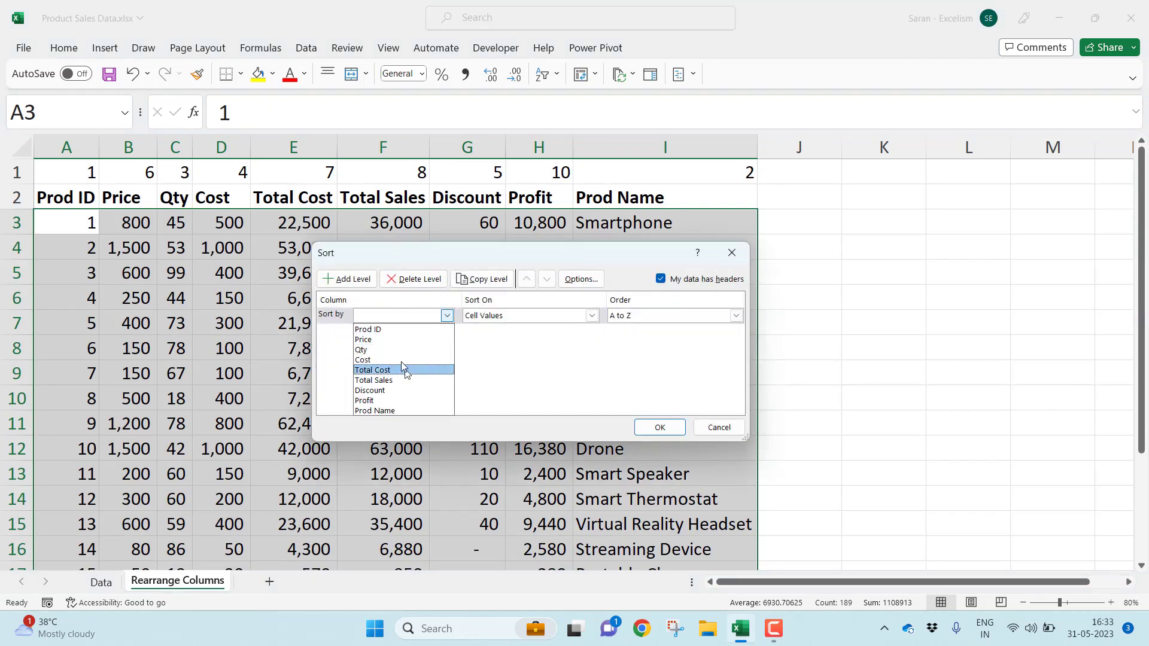
left_click(412, 410)
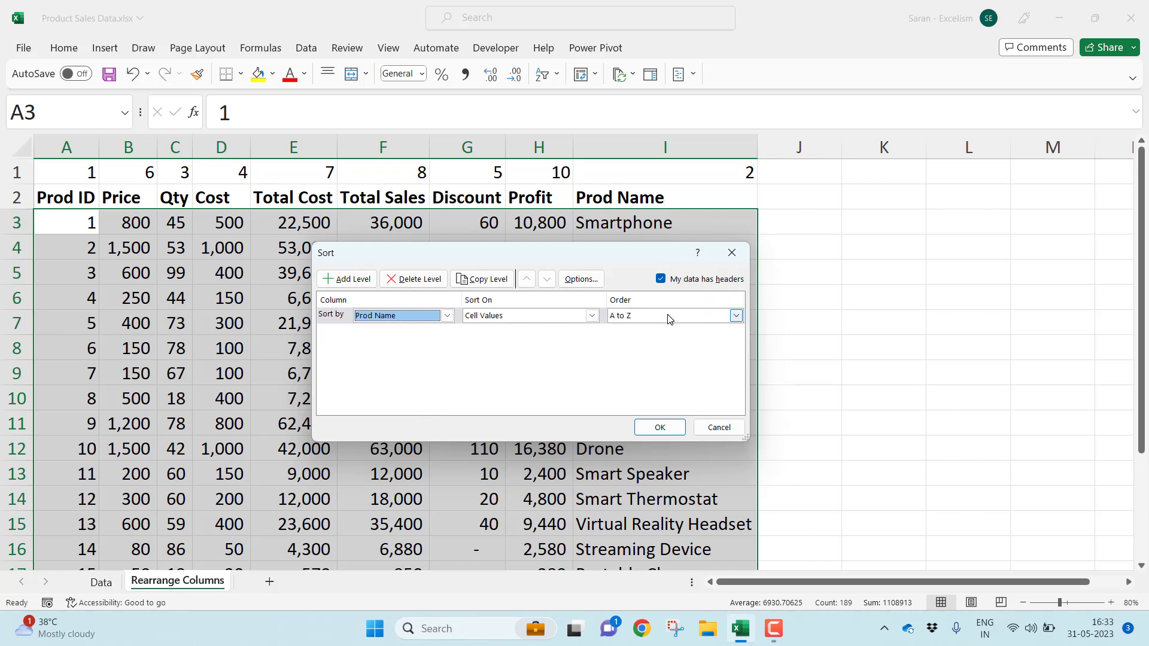
left_click(660, 428)
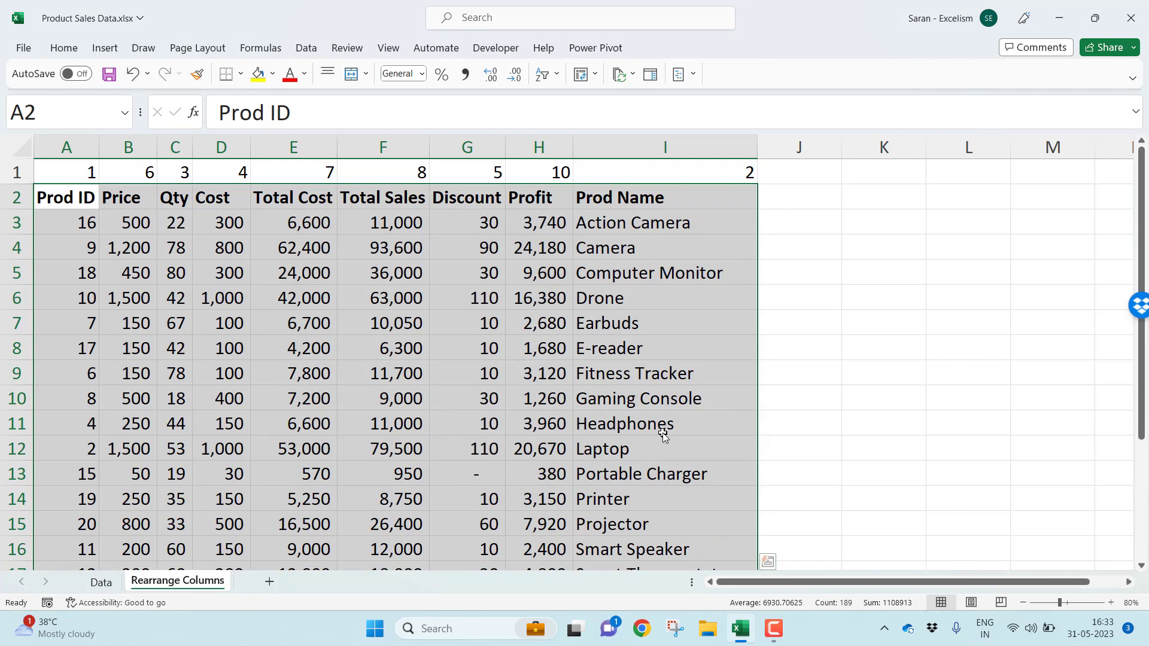
key("ctrl+z")
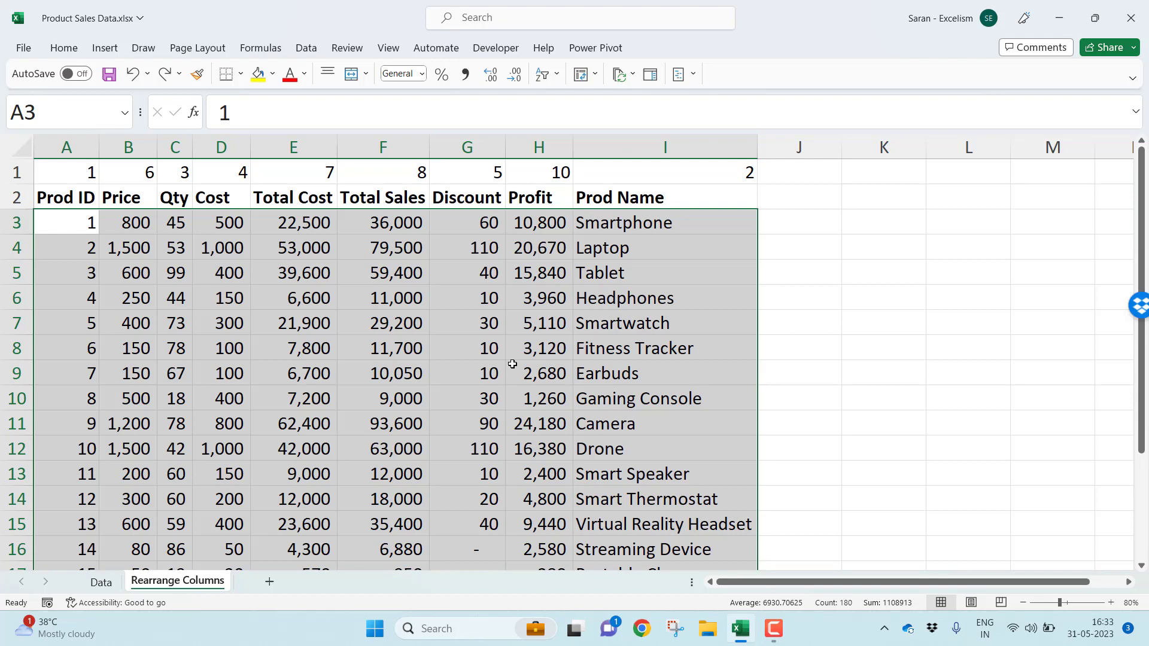
Step: Open Sort for the product table and set its options to sort left to right
left_click(306, 223)
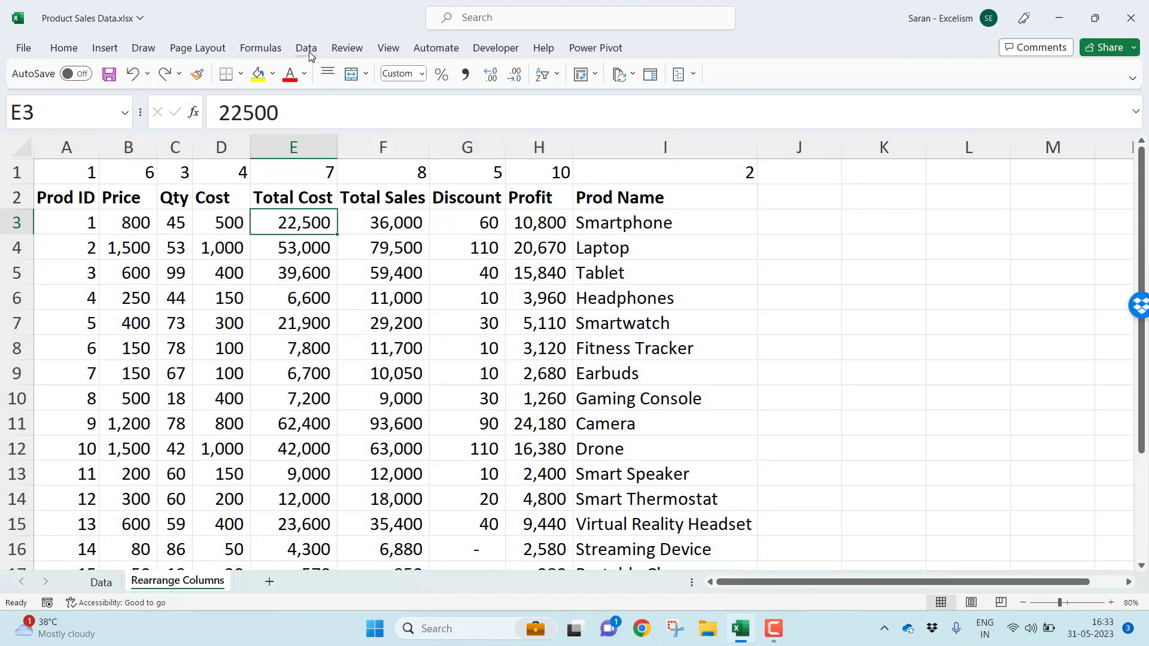
left_click(306, 47)
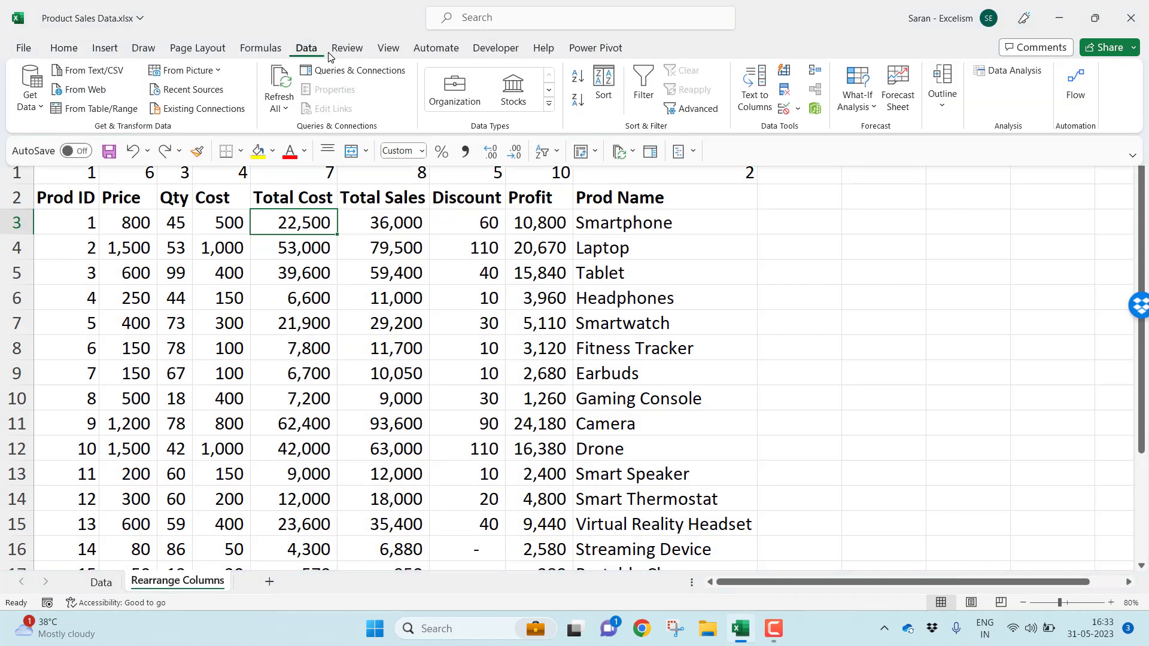
left_click(603, 84)
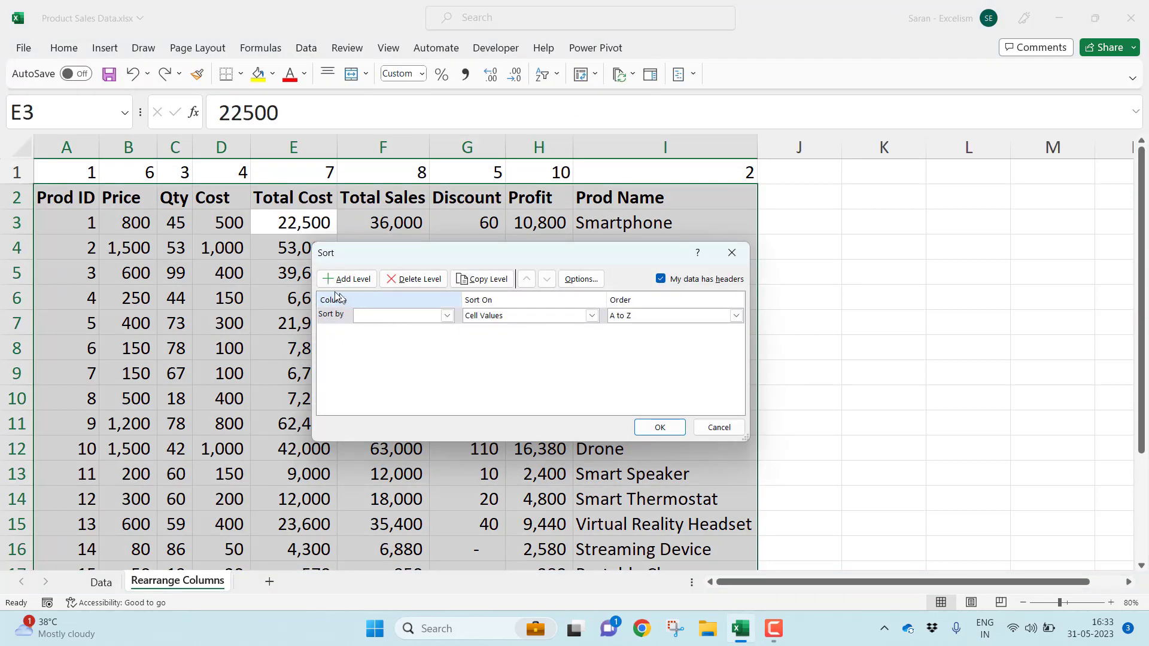
left_click(586, 279)
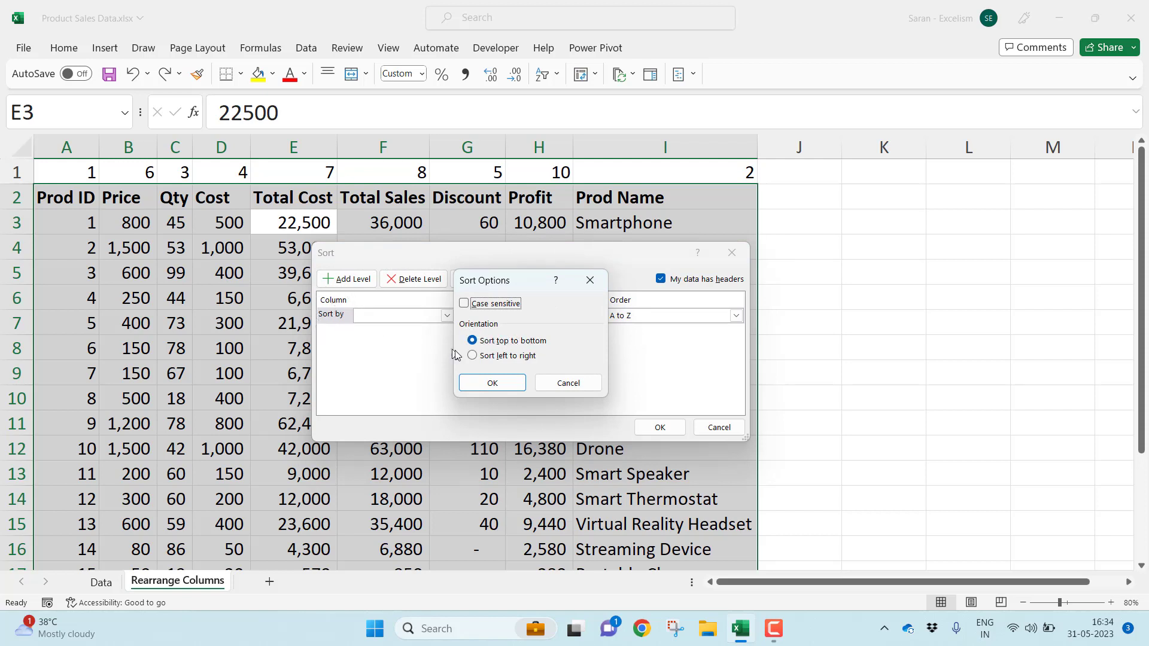
left_click(479, 357)
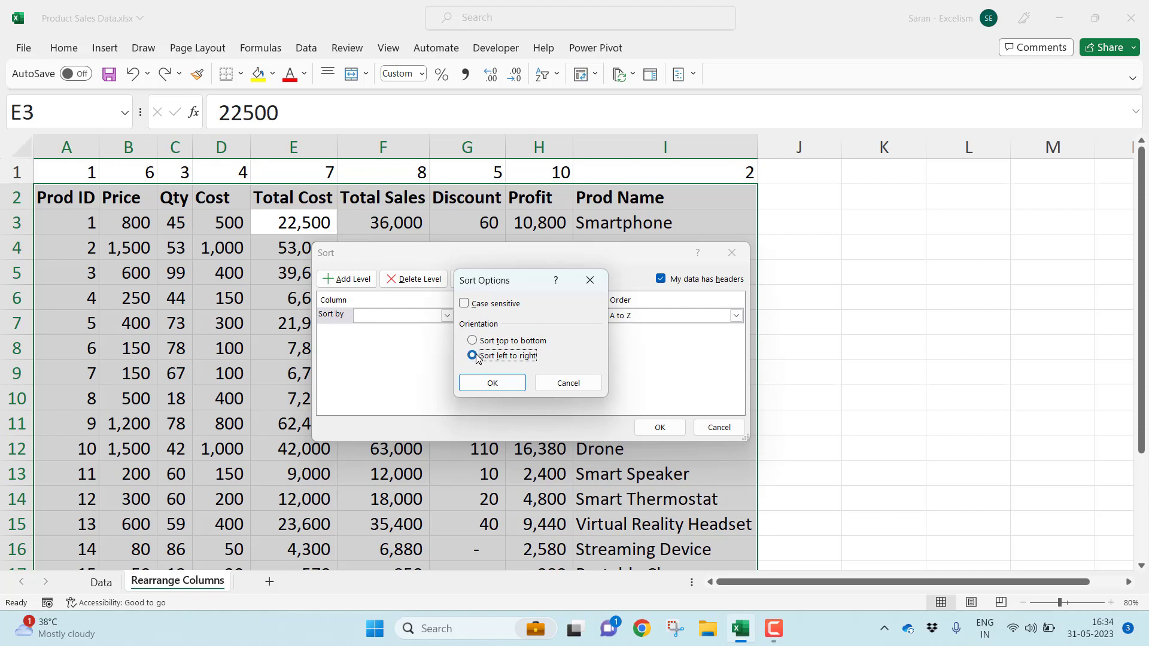
left_click(494, 383)
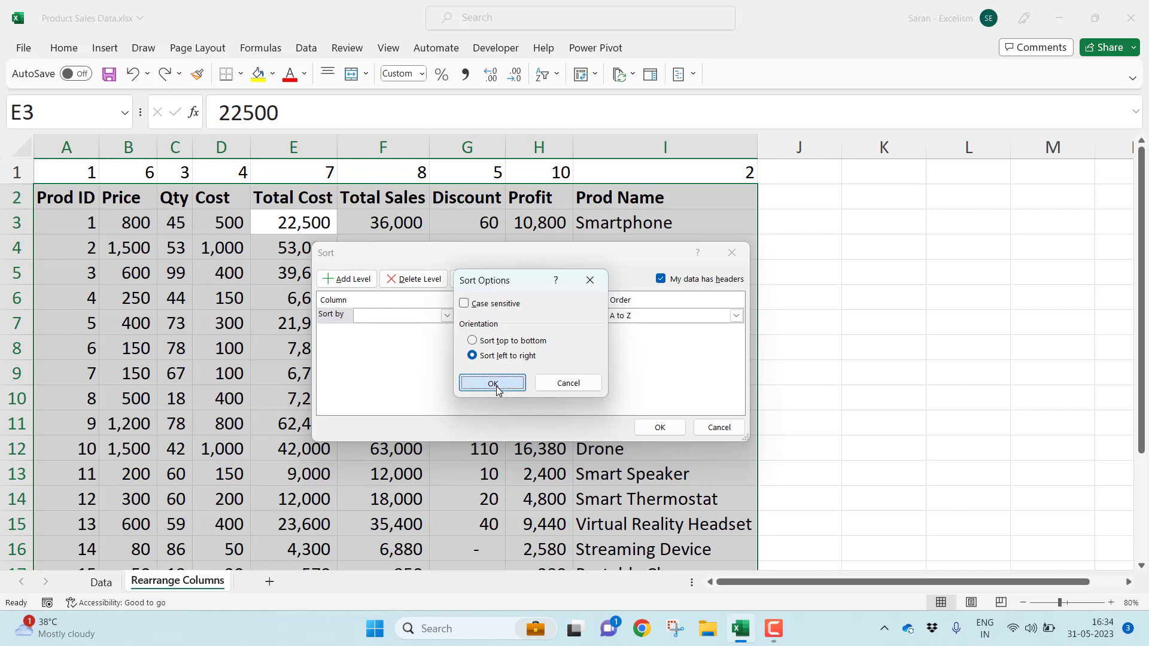
left_click(365, 303)
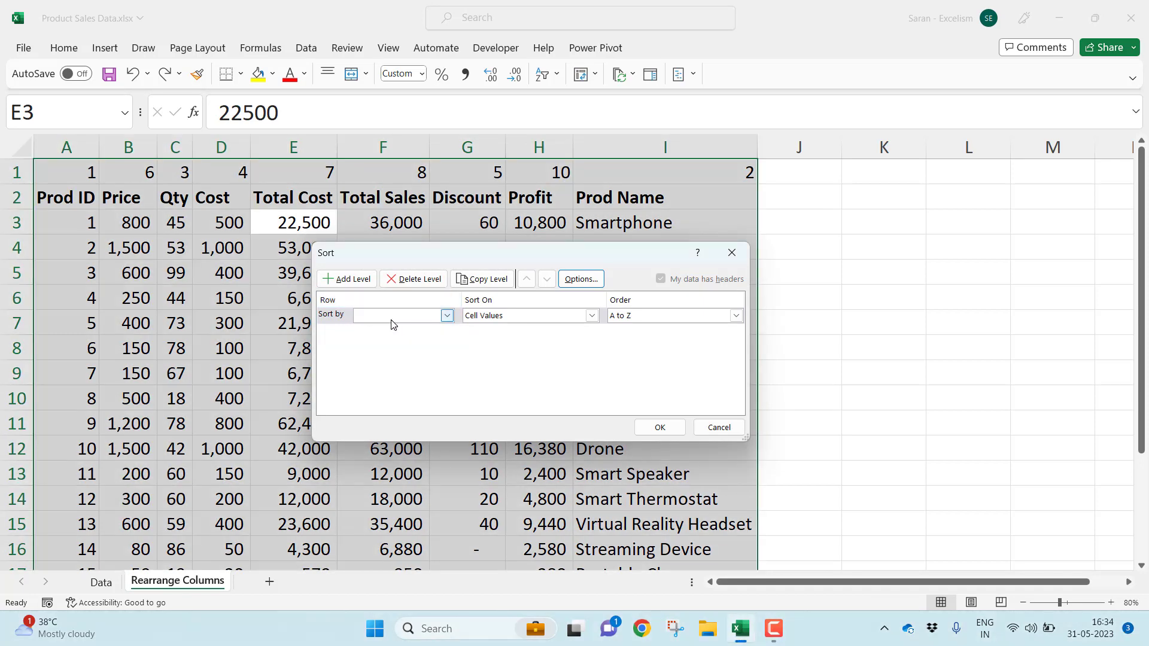
Step: Sort the table's columns by Row 1, smallest to largest
left_click(391, 317)
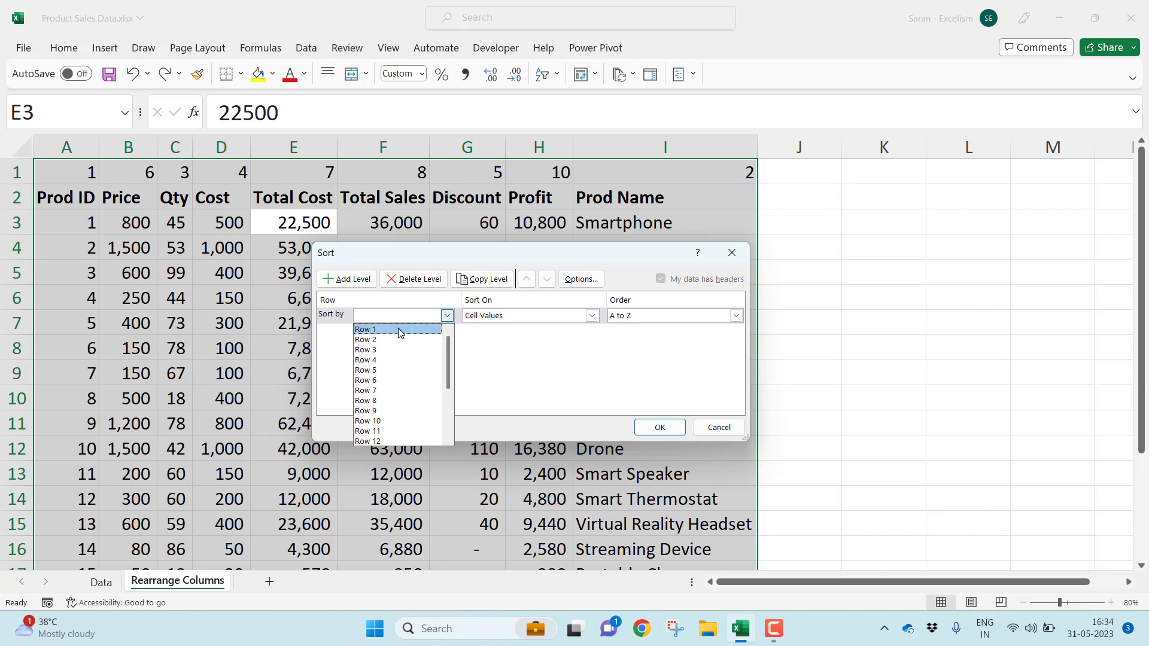
left_click(399, 330)
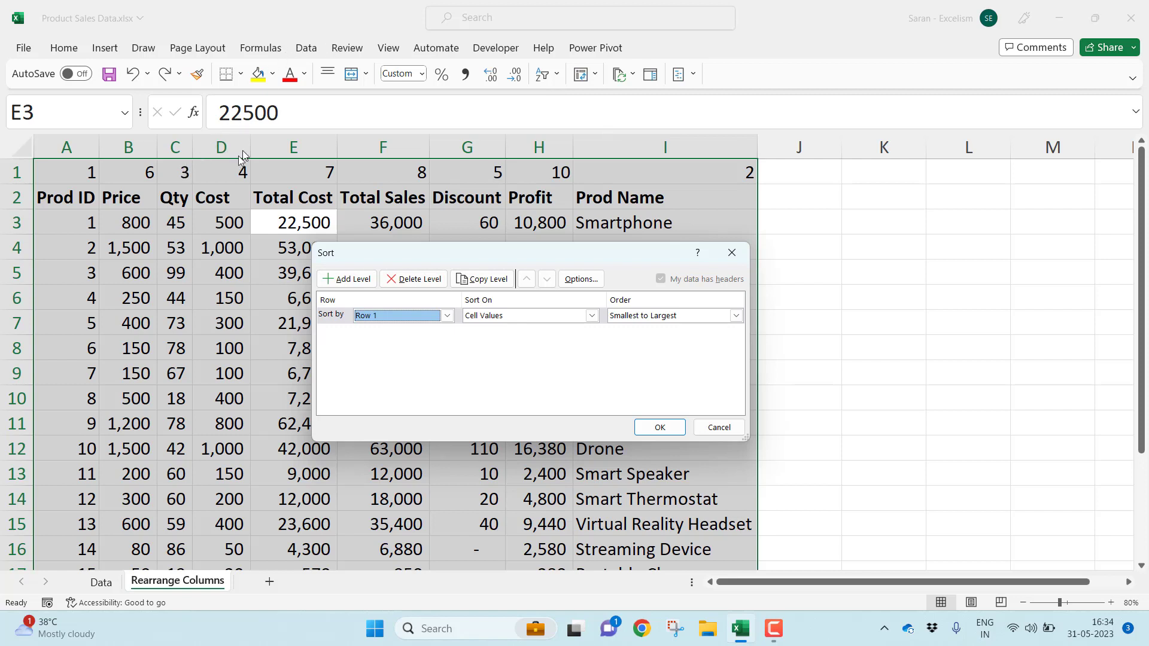
left_click(661, 429)
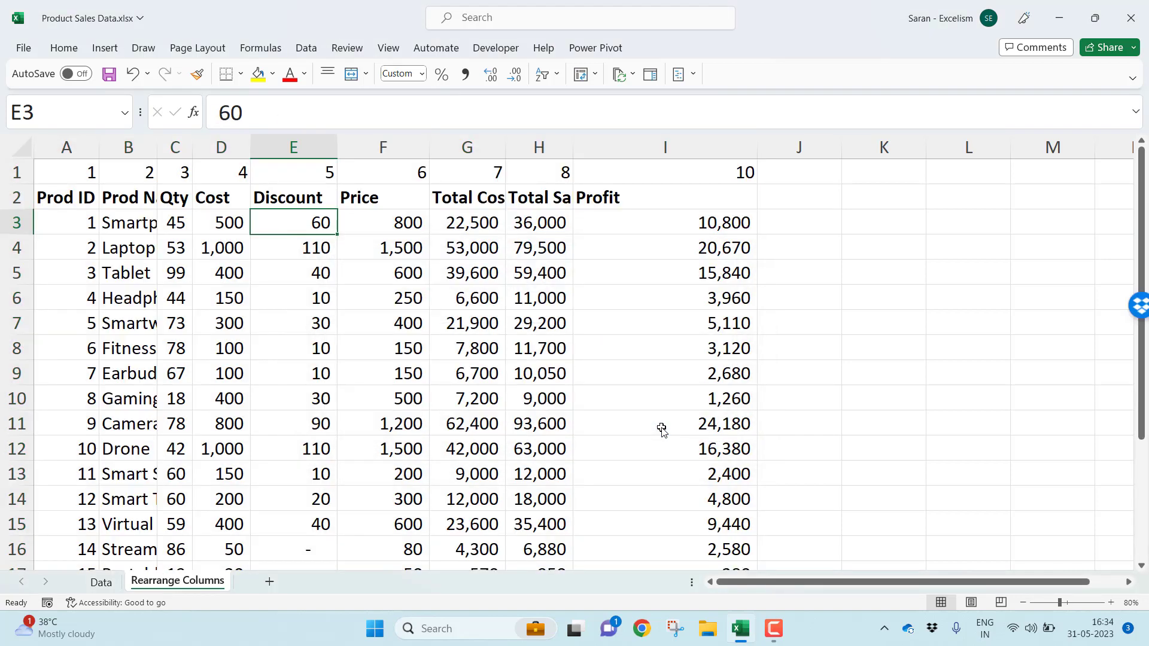
Step: AutoFit columns A–I and delete helper row 1 so the headers start in row 1
left_click_drag(66, 148, 577, 145)
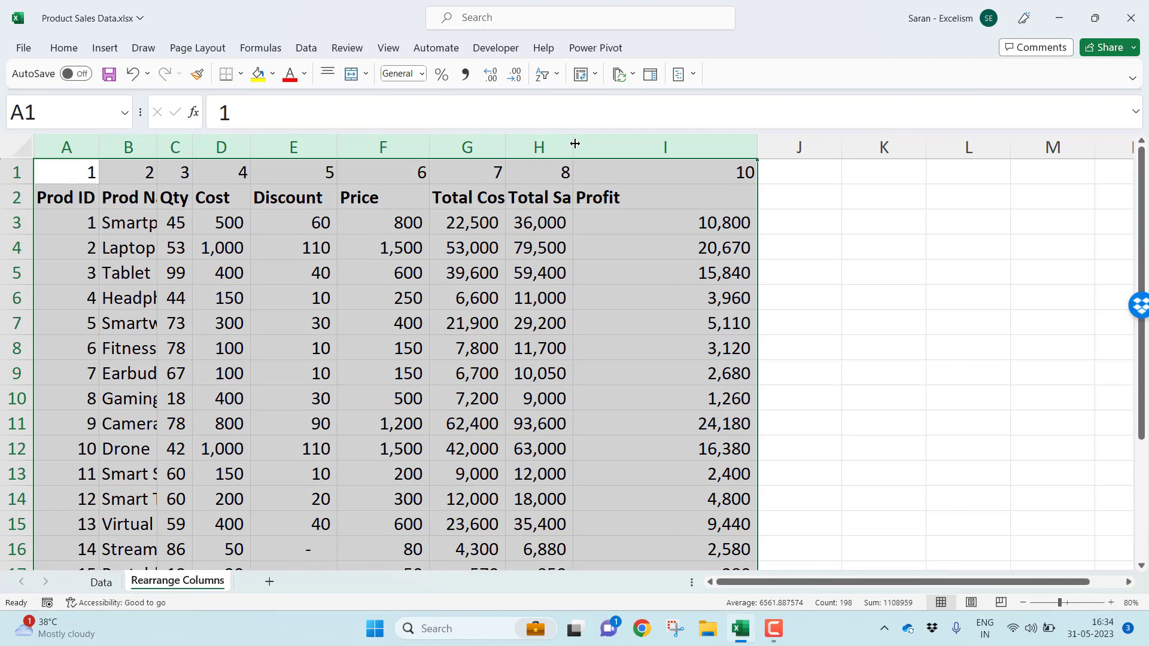
double_click(575, 144)
left_click(20, 173)
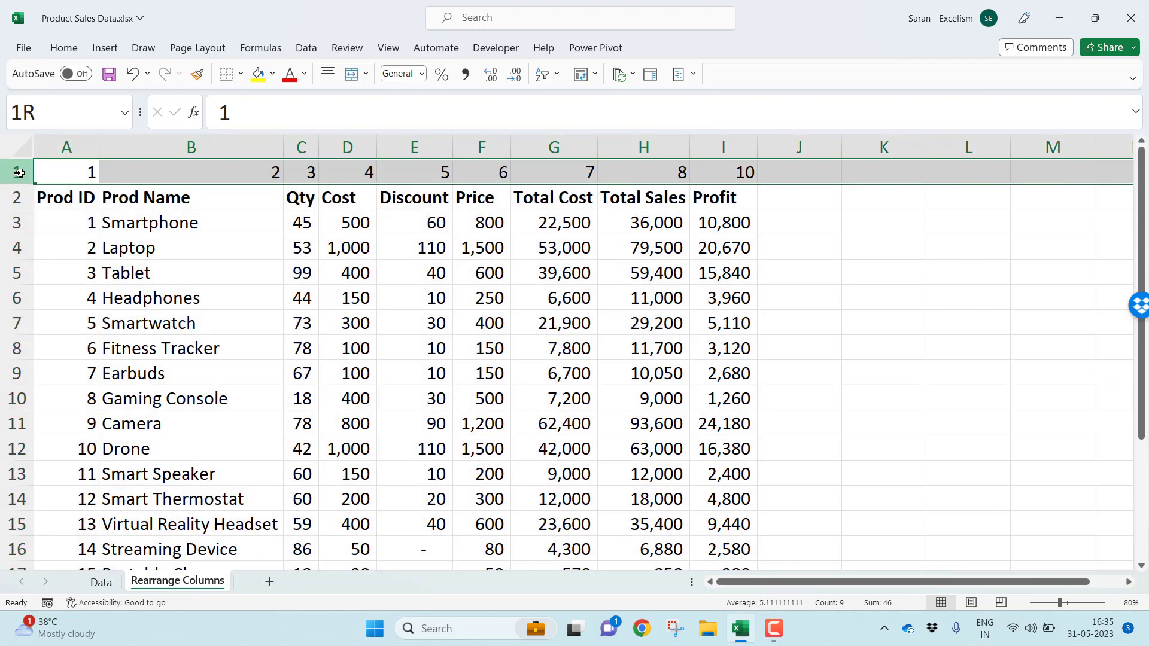
key("ctrl+minus")
left_click(55, 273)
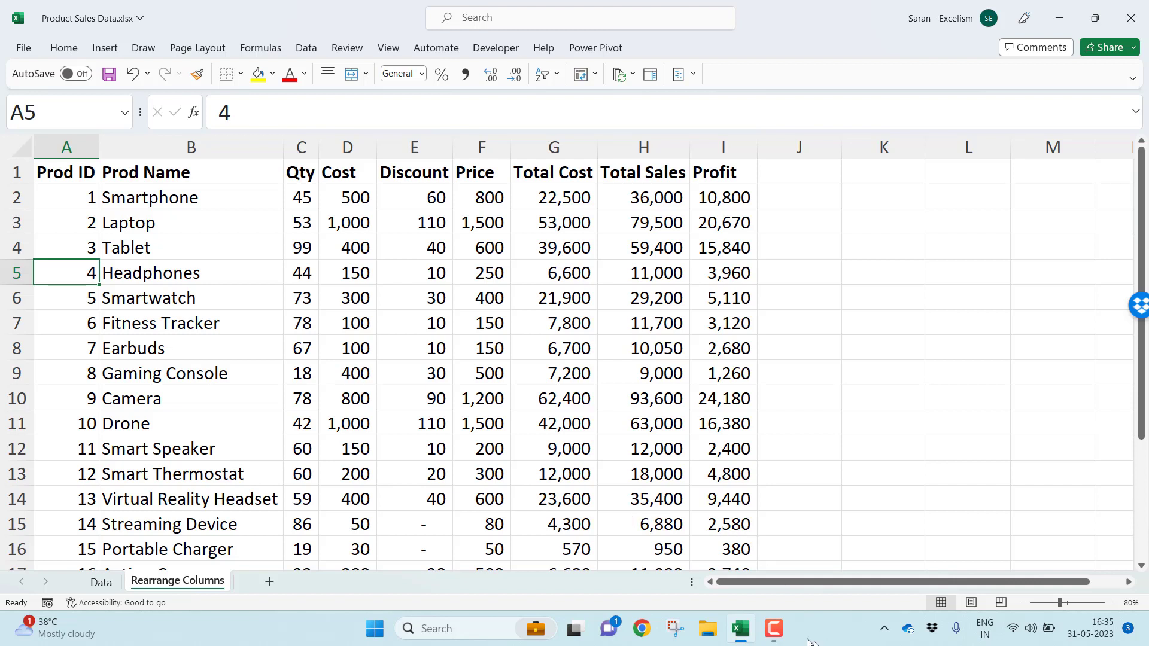
mouse_move(786, 633)
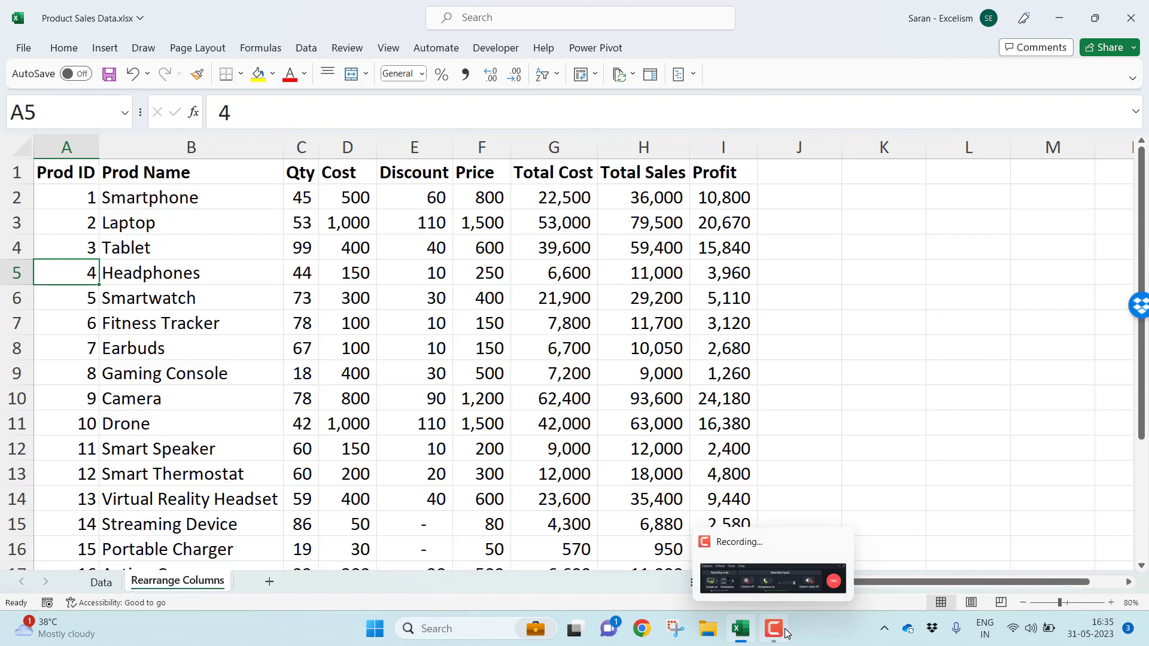
mouse_move(785, 589)
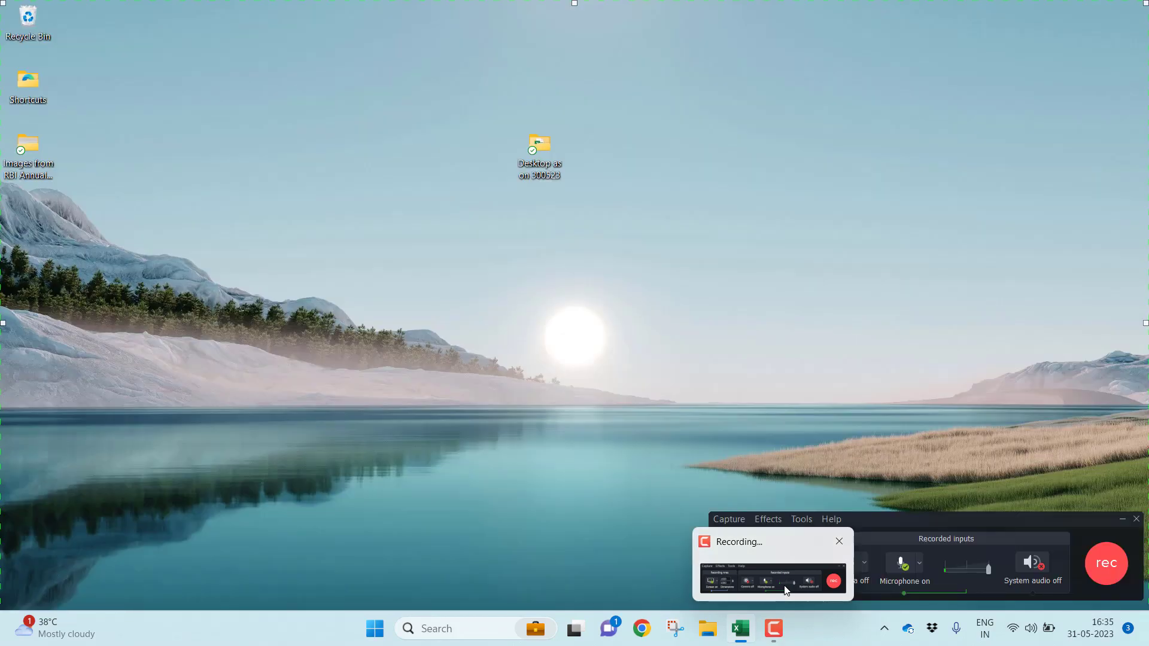